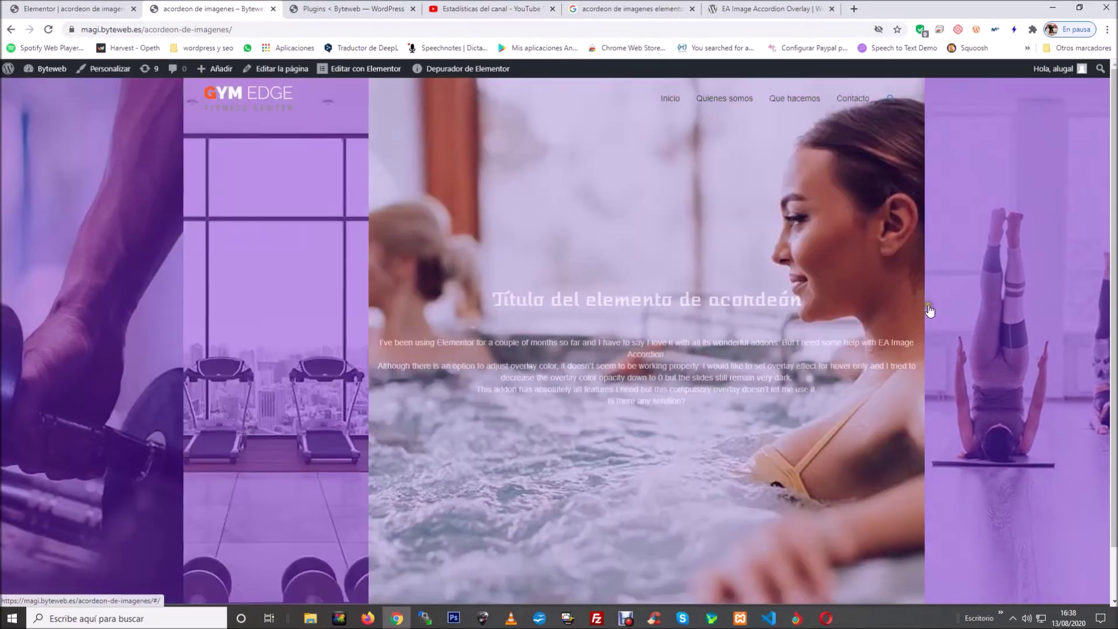
Check the Essential Addons for Elementor entry in the site's list of installed WordPress plugins
{"action": "left_click", "coordinate": [70, 8]}
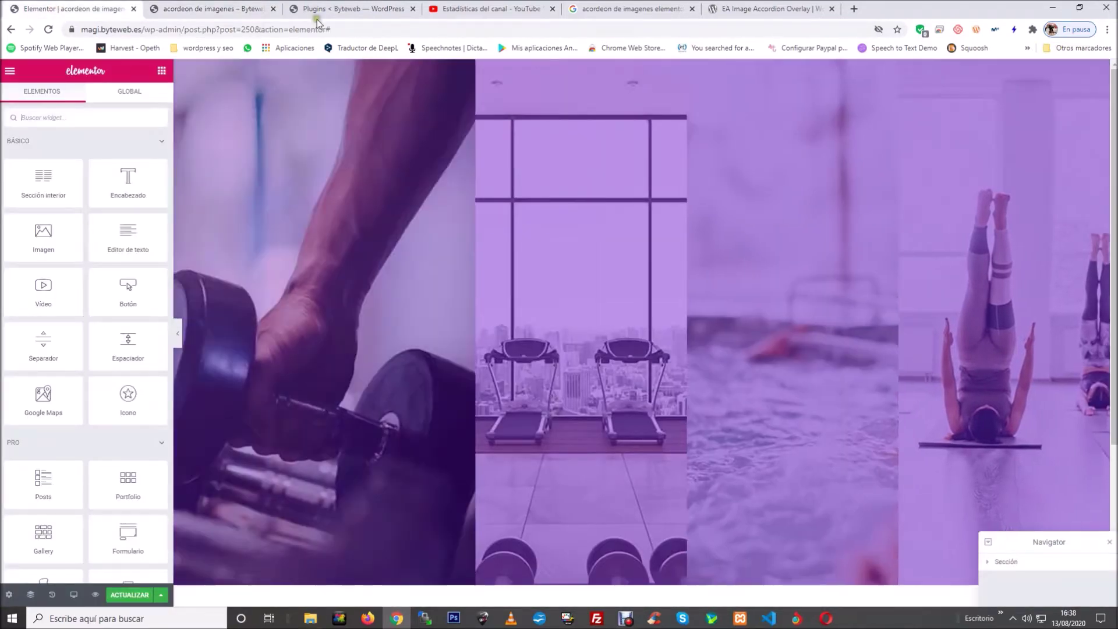
{"action": "left_click", "coordinate": [329, 11]}
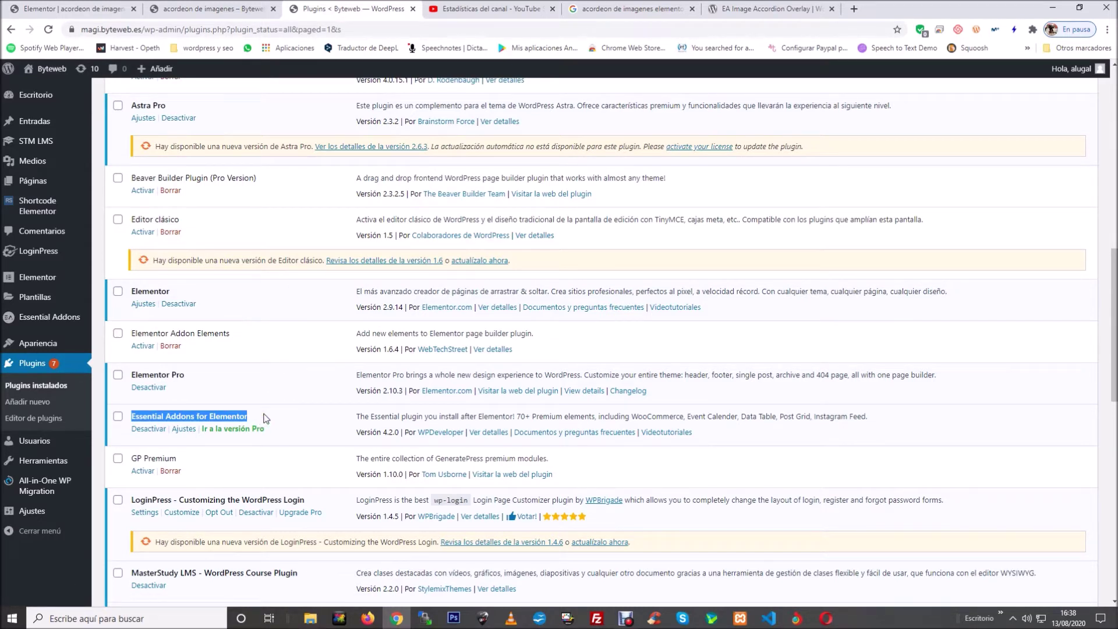
{"action": "left_click_drag", "start_coordinate": [267, 417], "coordinate": [132, 418]}
{"action": "left_click", "coordinate": [278, 416]}
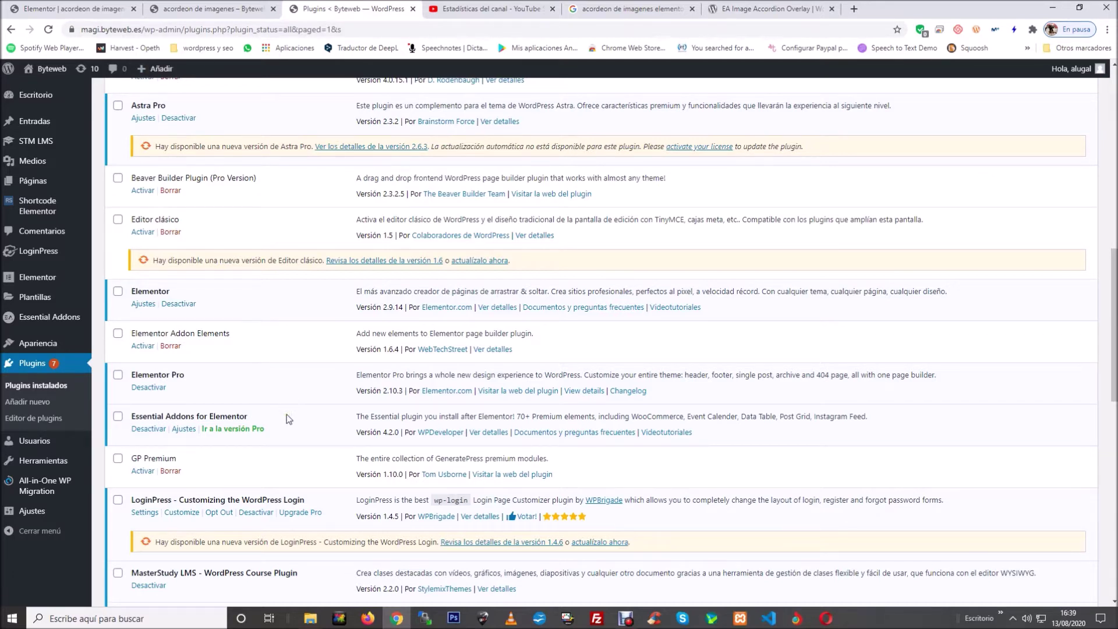
{"action": "left_click_drag", "start_coordinate": [286, 416], "coordinate": [152, 431]}
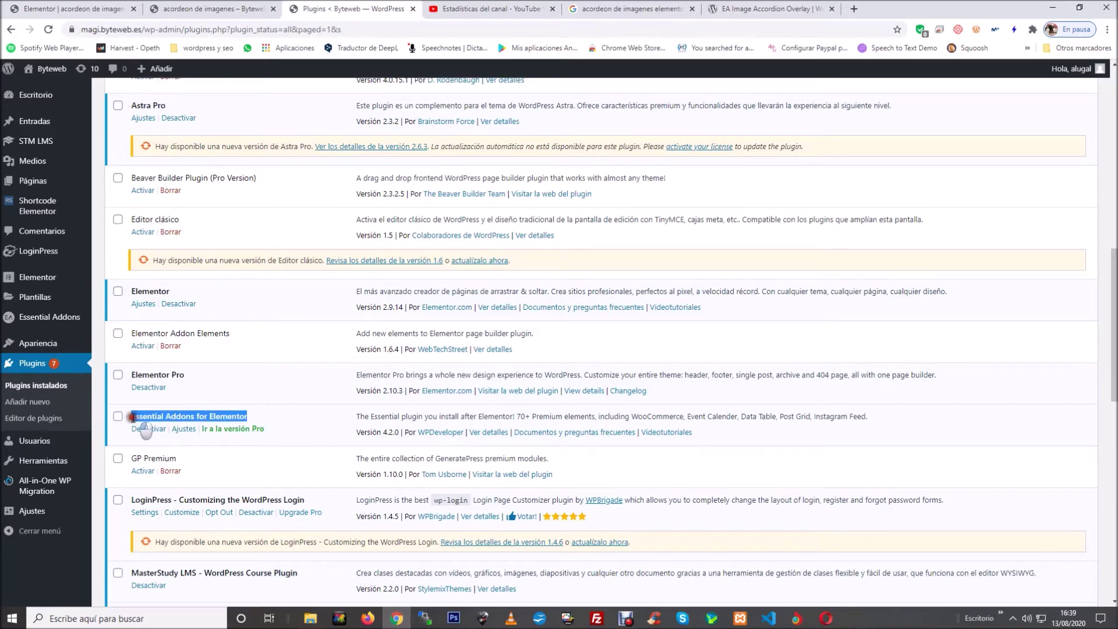
{"action": "left_click", "coordinate": [259, 415]}
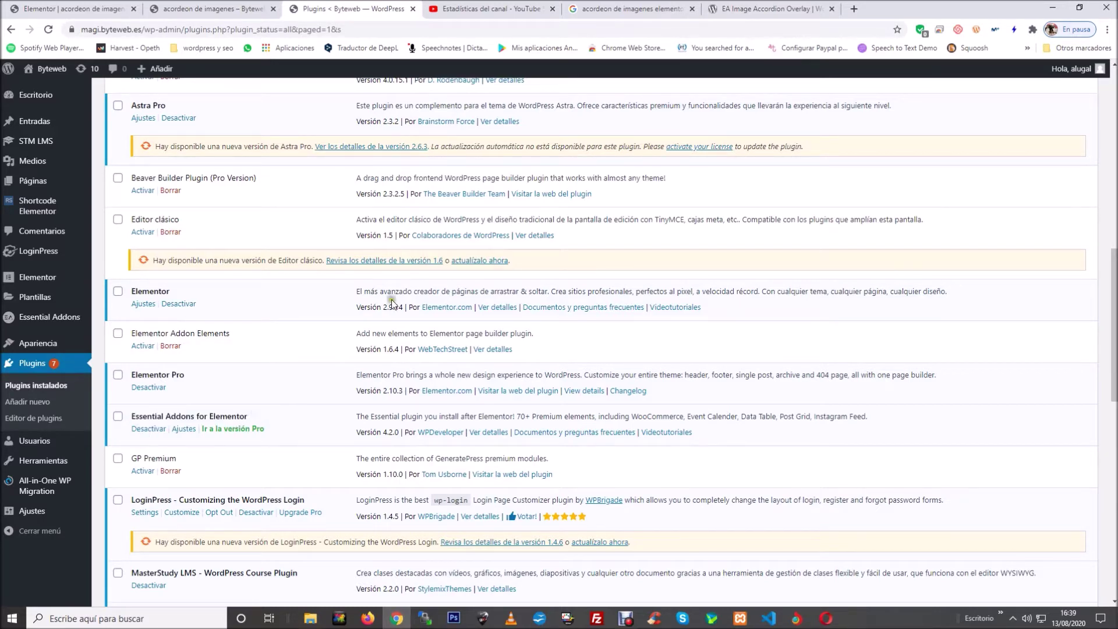
Back in the Elementor editor, find the "Imagen del acordeón" widget by searching "imagen" and place it in the empty area below the existing accordion
{"action": "left_click", "coordinate": [82, 7]}
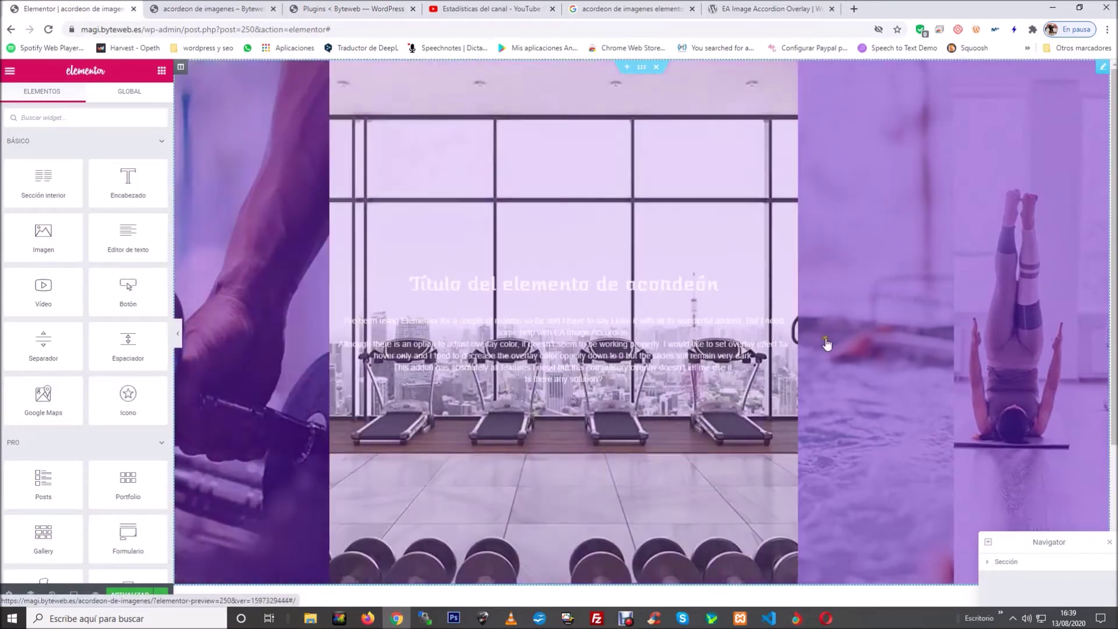
{"action": "scroll", "coordinate": [824, 341], "scroll_direction": "down", "scroll_amount": 4}
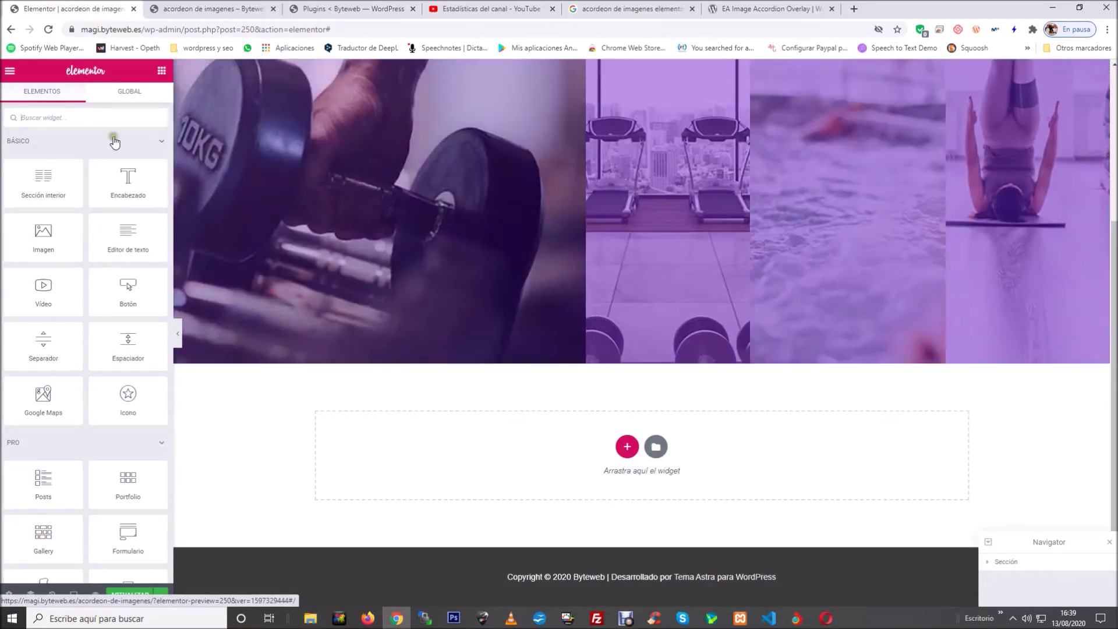
{"action": "left_click", "coordinate": [101, 119]}
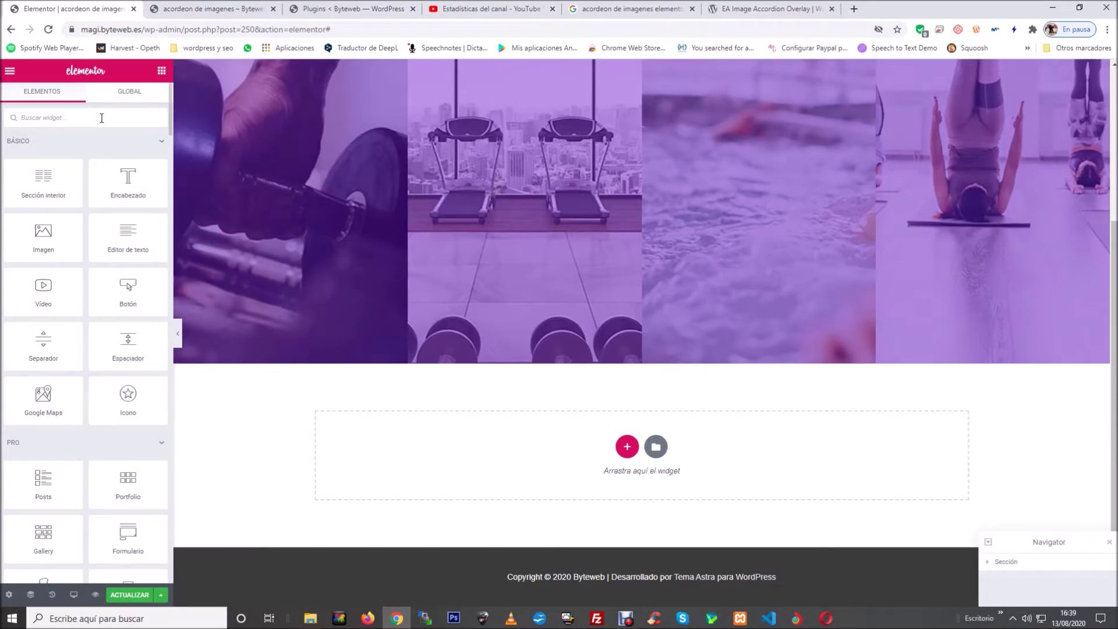
{"action": "type", "text": "image"}
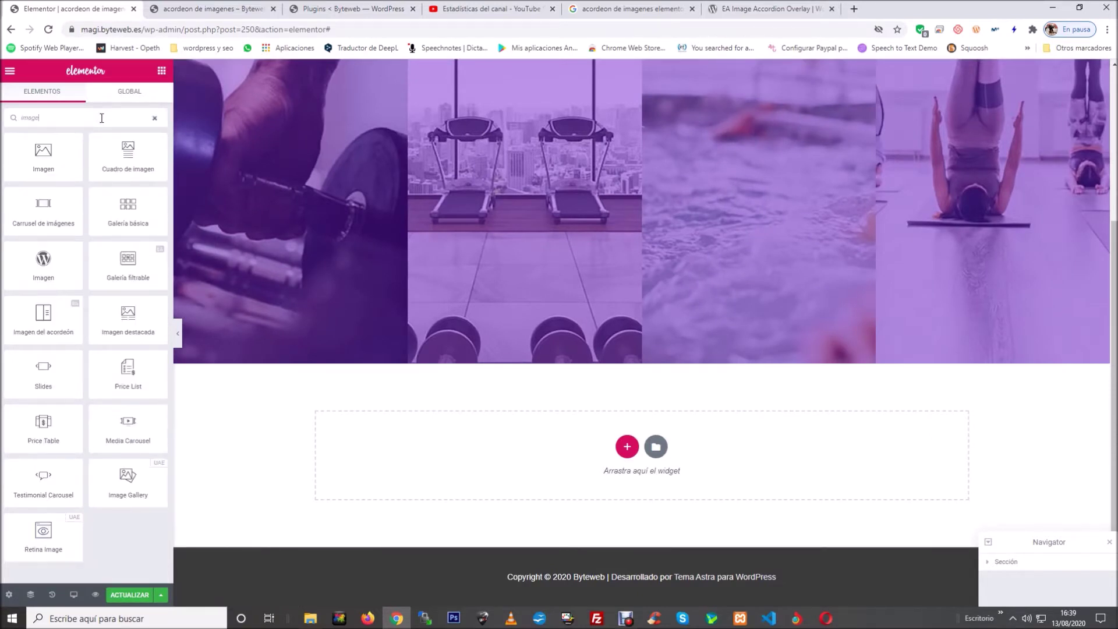
{"action": "type", "text": "nes"}
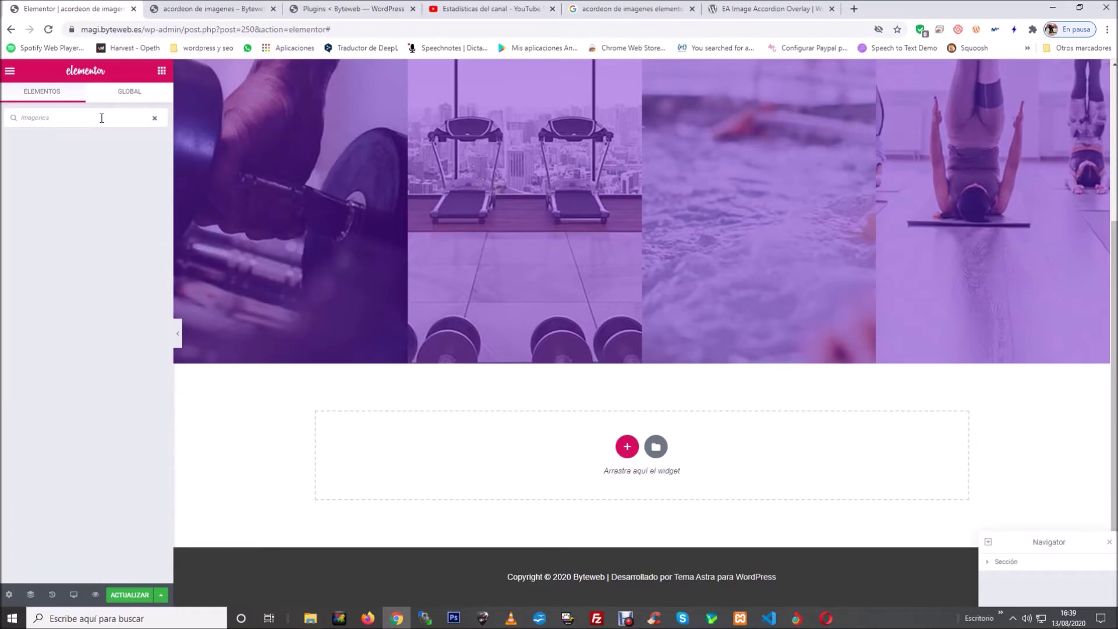
{"action": "key", "text": "BackSpace"}
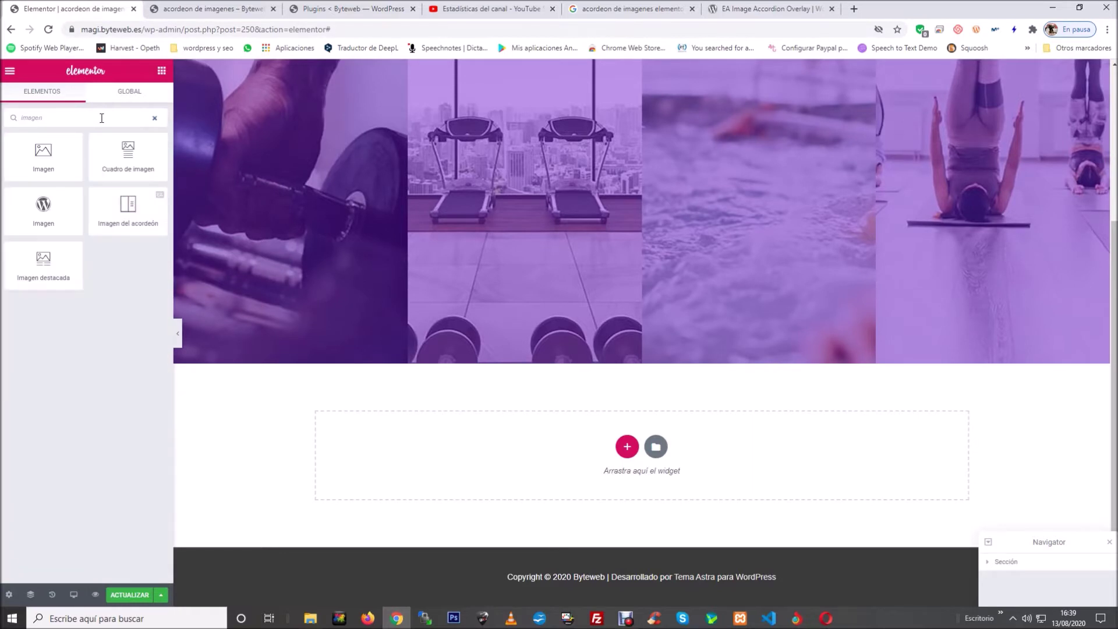
{"action": "left_click_drag", "start_coordinate": [146, 222], "coordinate": [494, 459]}
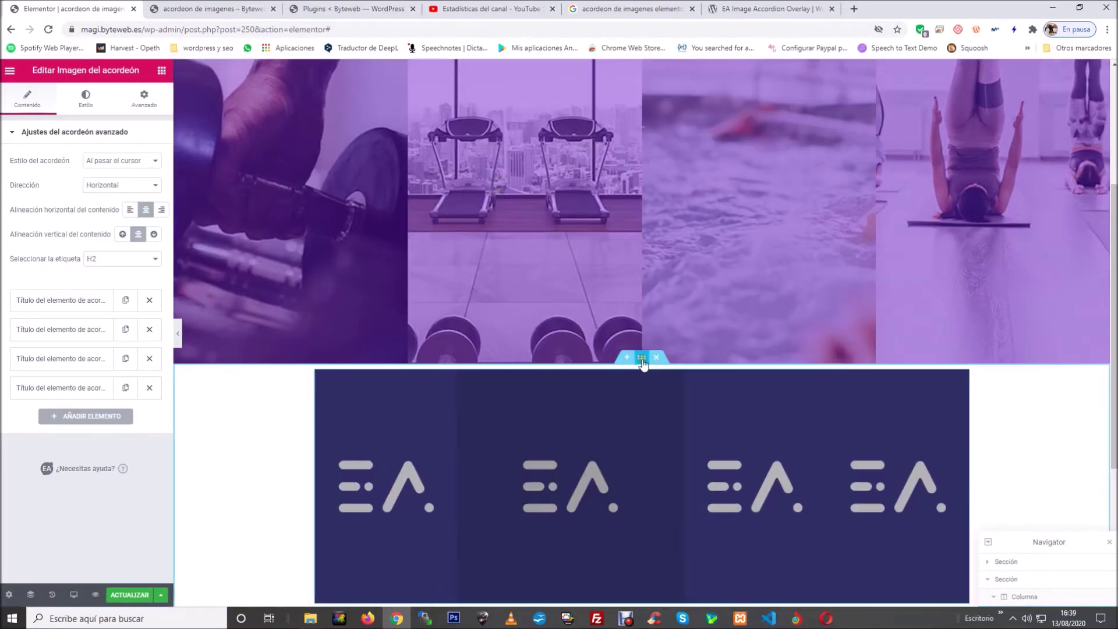
Set the new section's content width to Ancho completo and its column spacing to Sin espacio
{"action": "left_click", "coordinate": [642, 362]}
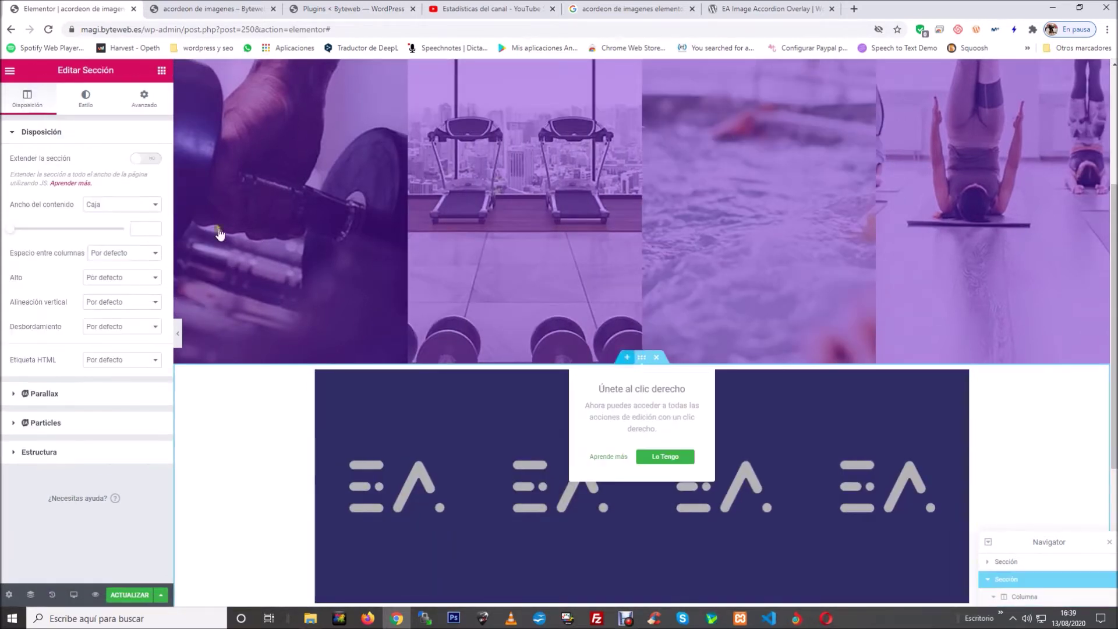
{"action": "left_click", "coordinate": [127, 204]}
{"action": "left_click", "coordinate": [123, 226]}
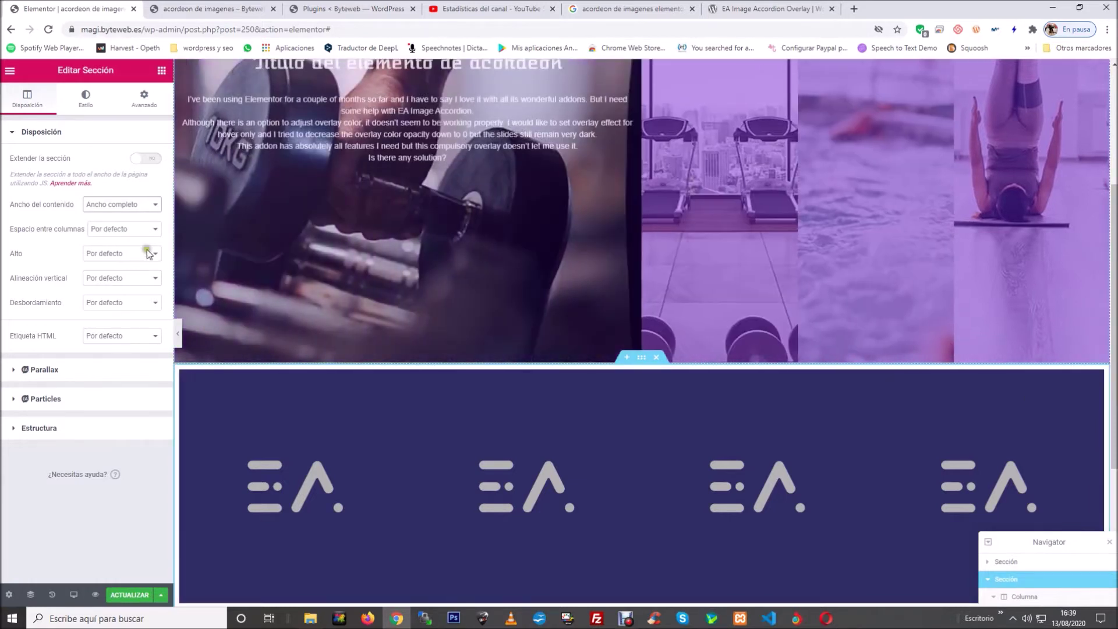
{"action": "left_click", "coordinate": [131, 229]}
{"action": "left_click", "coordinate": [128, 250]}
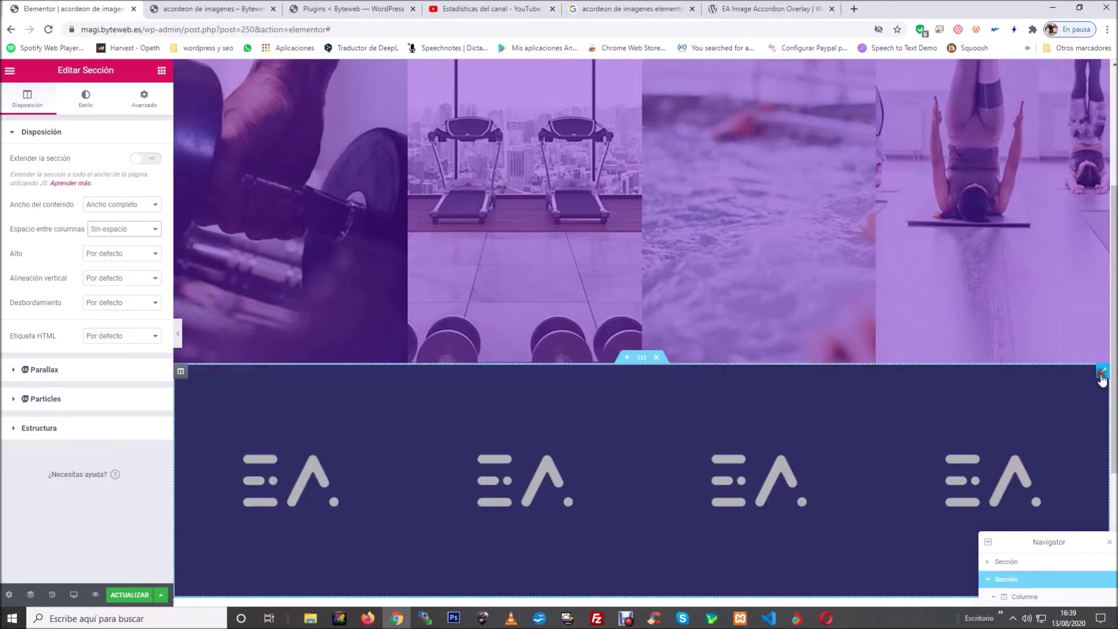
Delete the last two items of the new image accordion
{"action": "left_click", "coordinate": [1101, 373]}
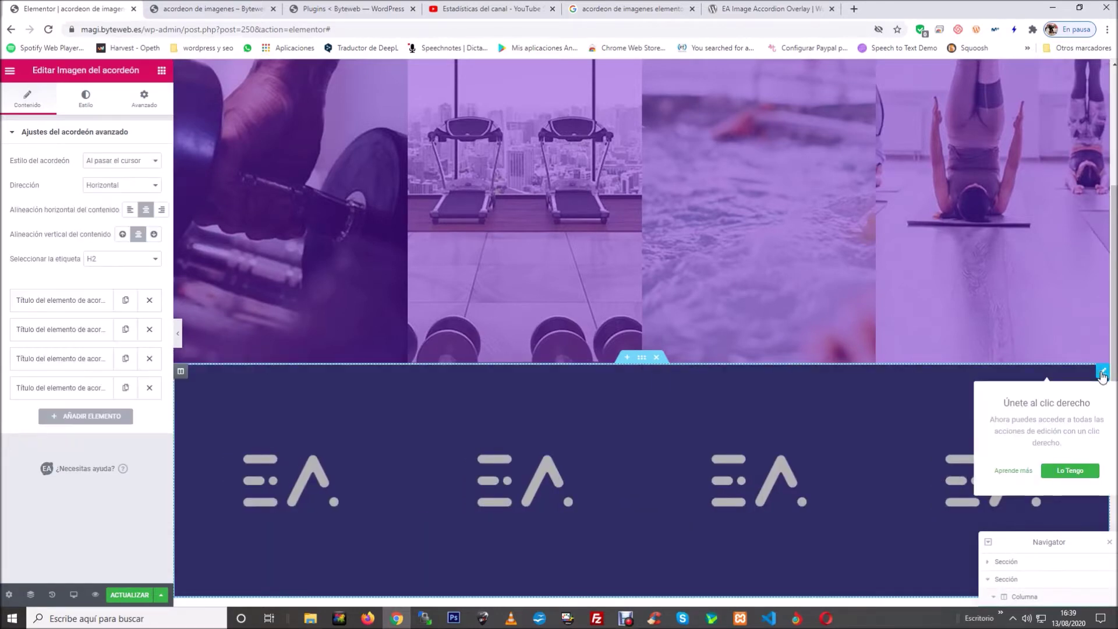
{"action": "left_click", "coordinate": [150, 388]}
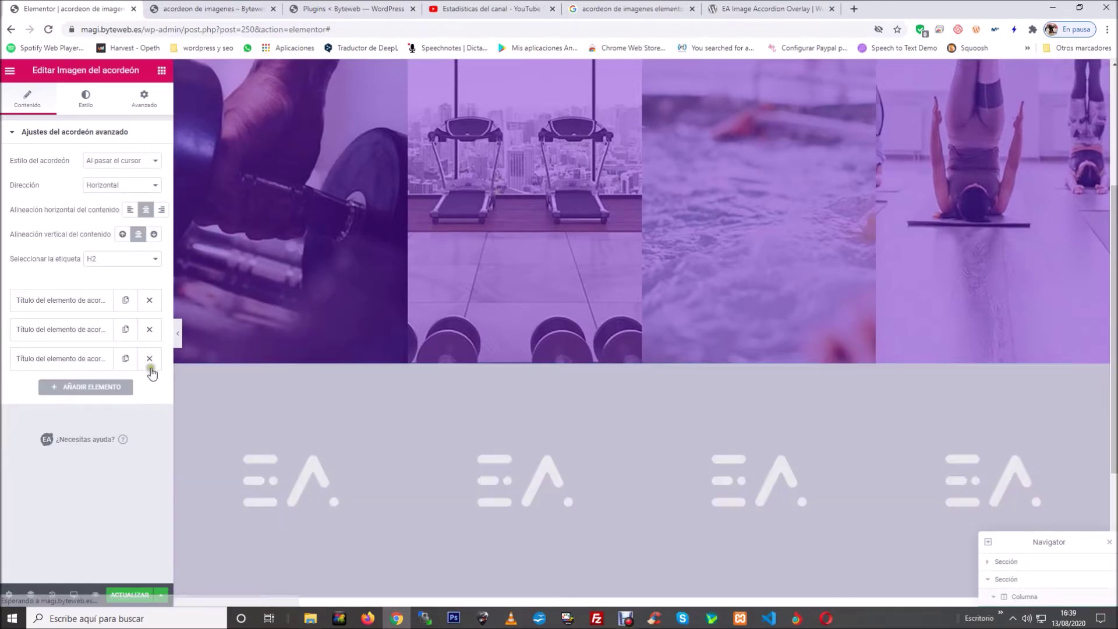
{"action": "left_click", "coordinate": [149, 358]}
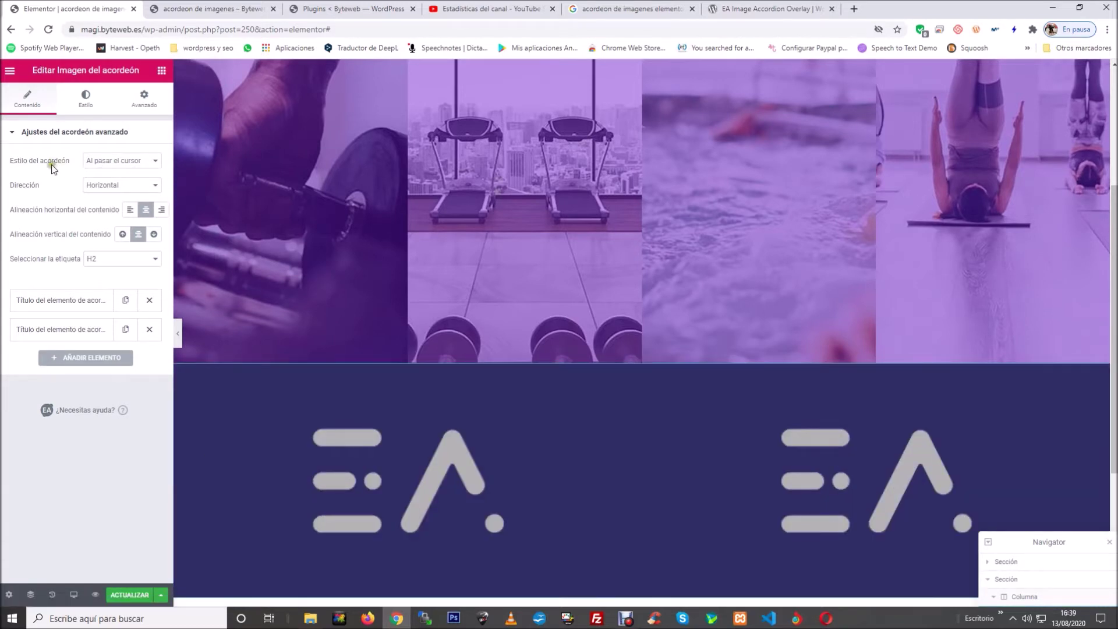
Review the accordion style options for the new accordion and keep Al pasar el cursor
{"action": "mouse_move", "coordinate": [365, 457]}
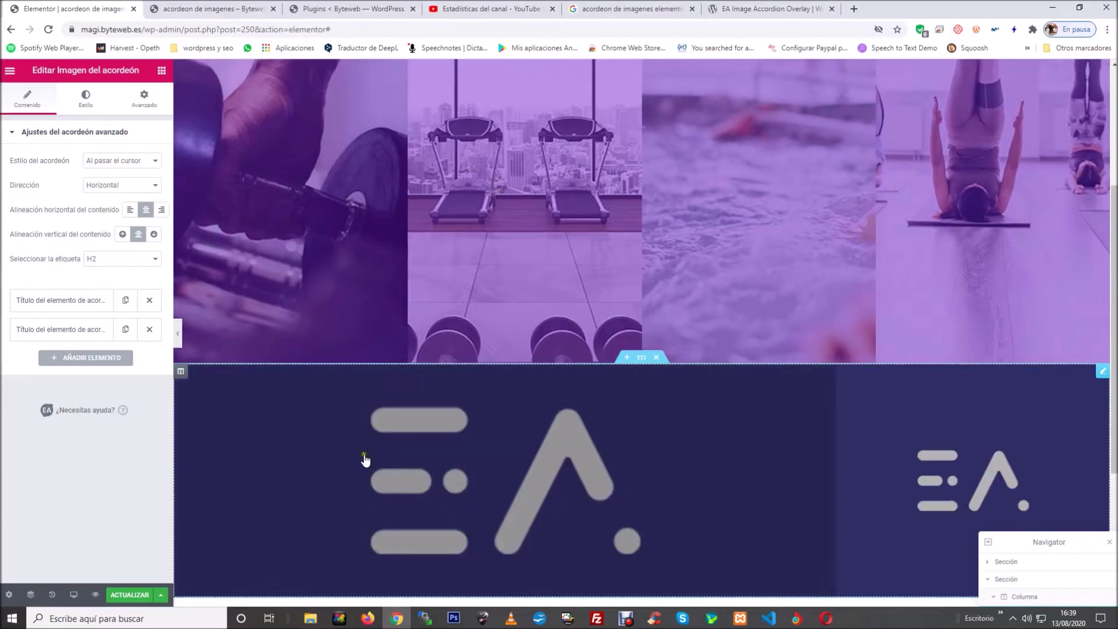
{"action": "left_click", "coordinate": [125, 161]}
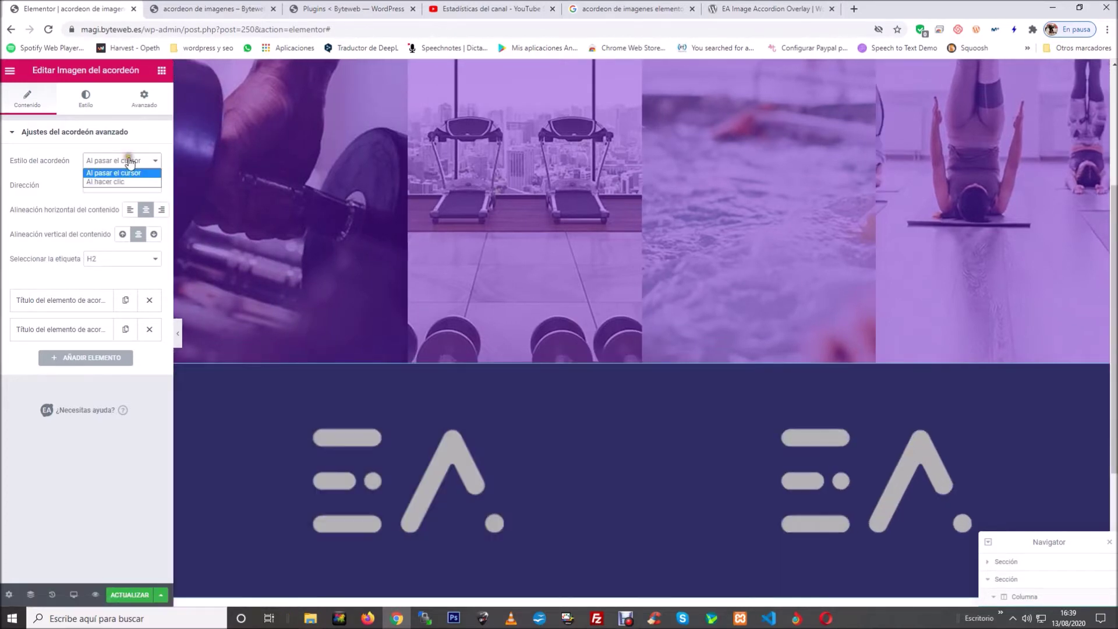
{"action": "mouse_move", "coordinate": [504, 475]}
{"action": "left_click", "coordinate": [135, 173]}
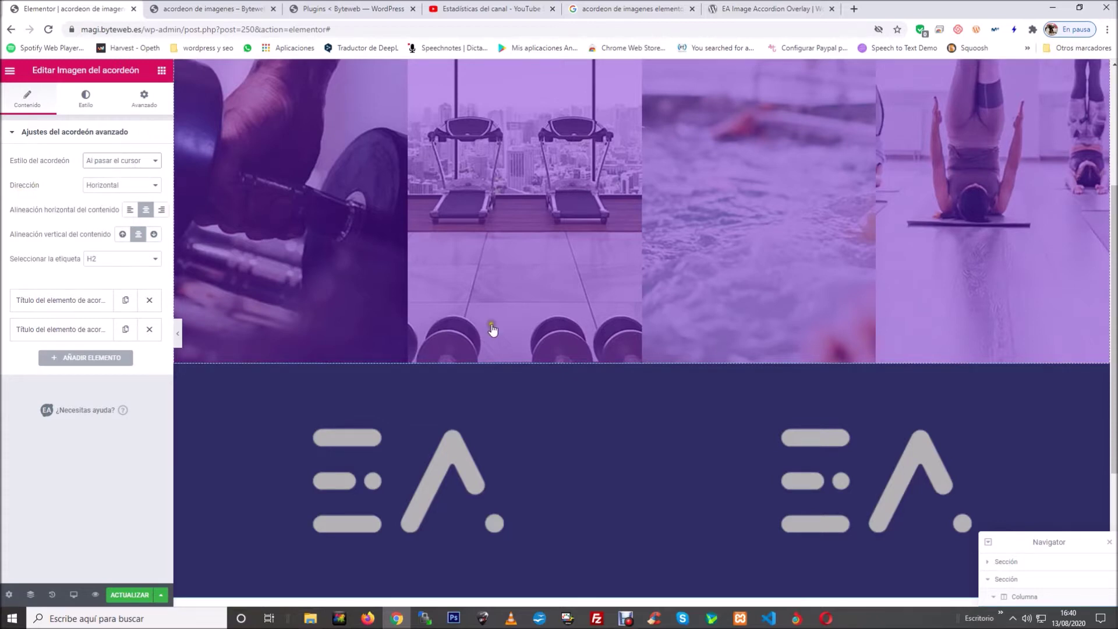
Try the Vertical direction on the new accordion and return it to Horizontal
{"action": "scroll", "coordinate": [553, 373], "scroll_direction": "down", "scroll_amount": 2}
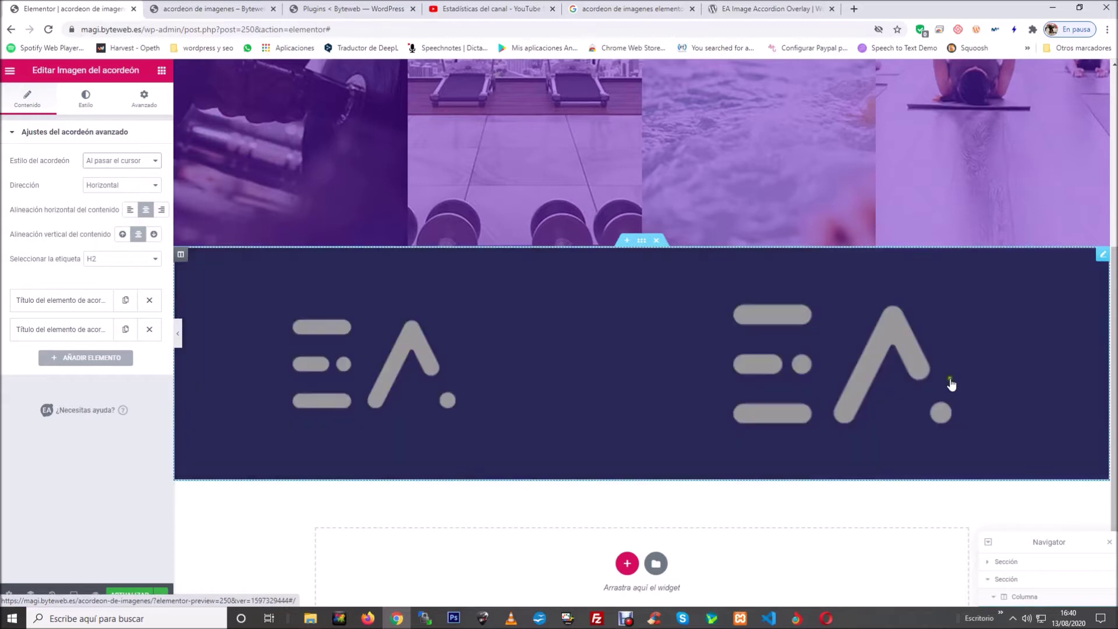
{"action": "left_click", "coordinate": [150, 185]}
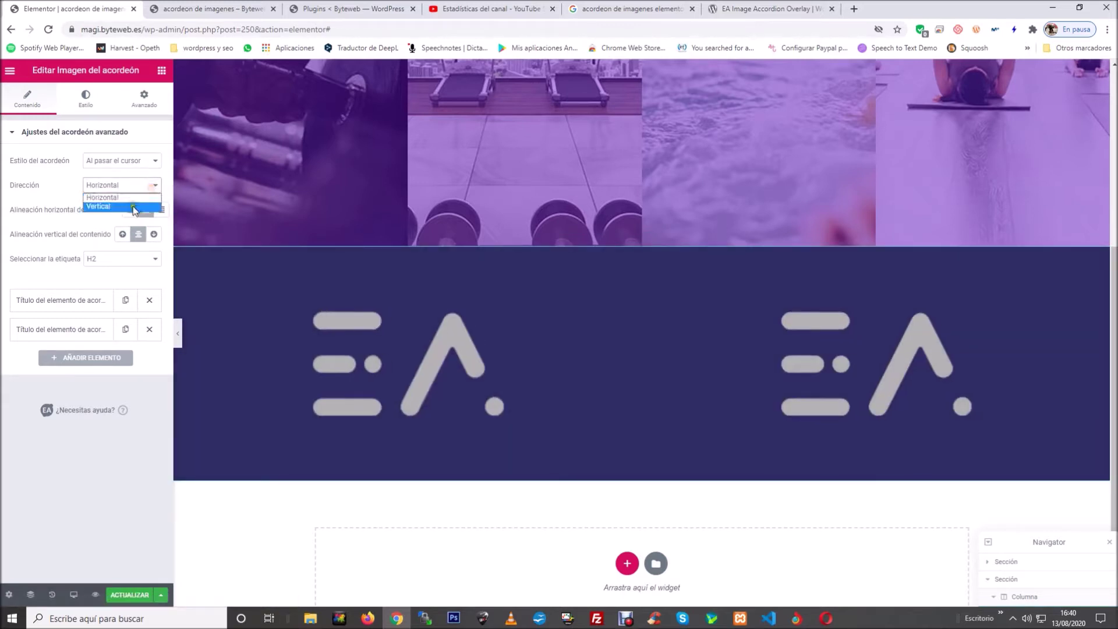
{"action": "left_click", "coordinate": [134, 207]}
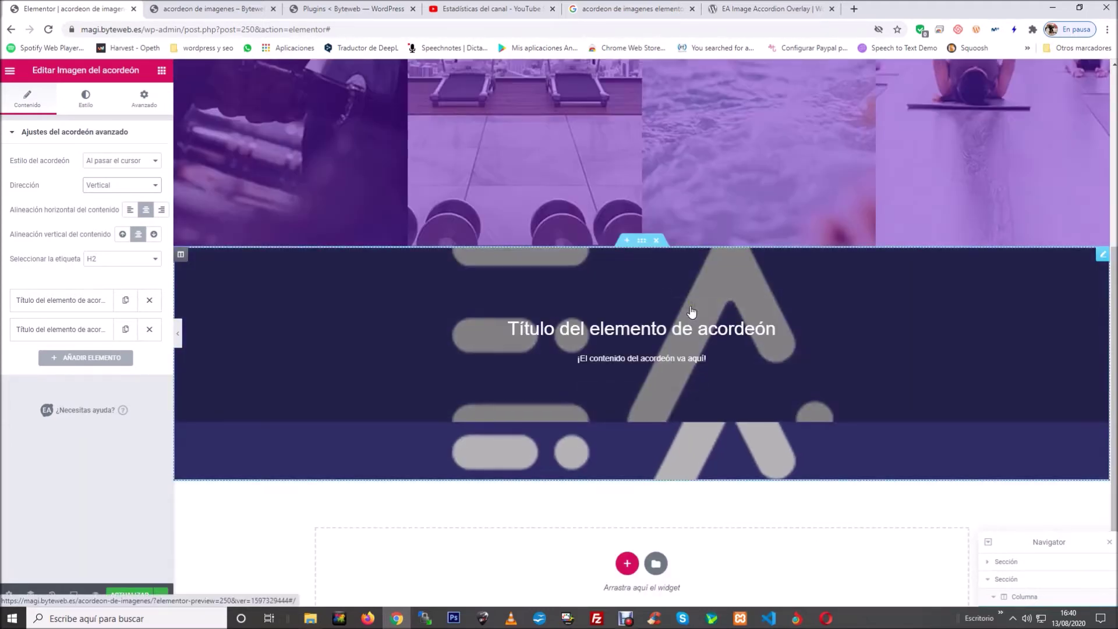
{"action": "left_click", "coordinate": [115, 186]}
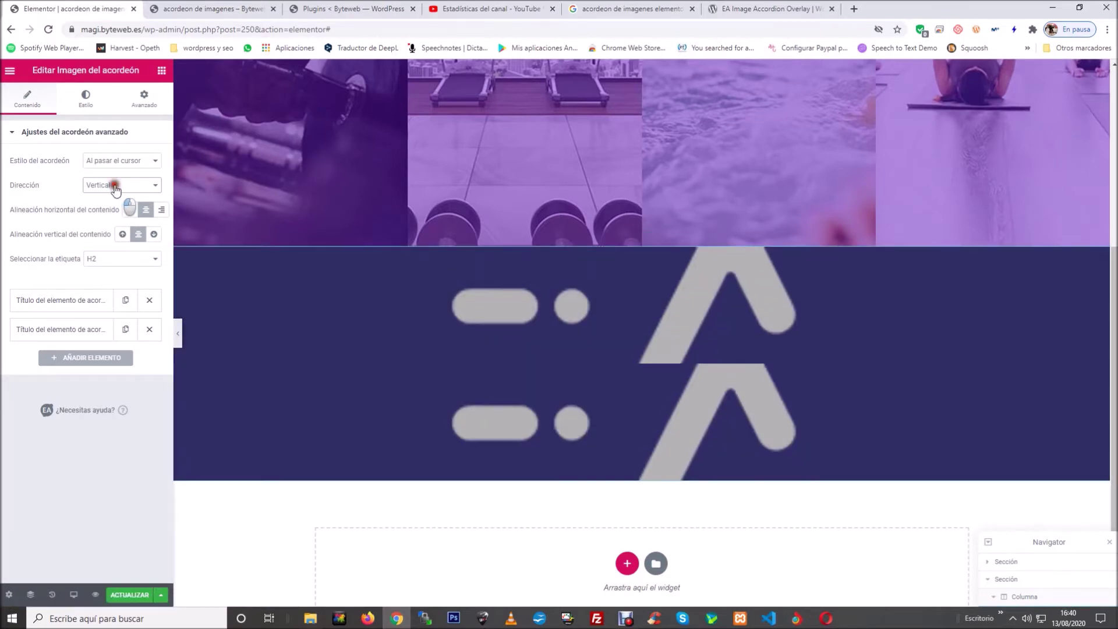
{"action": "left_click", "coordinate": [116, 200]}
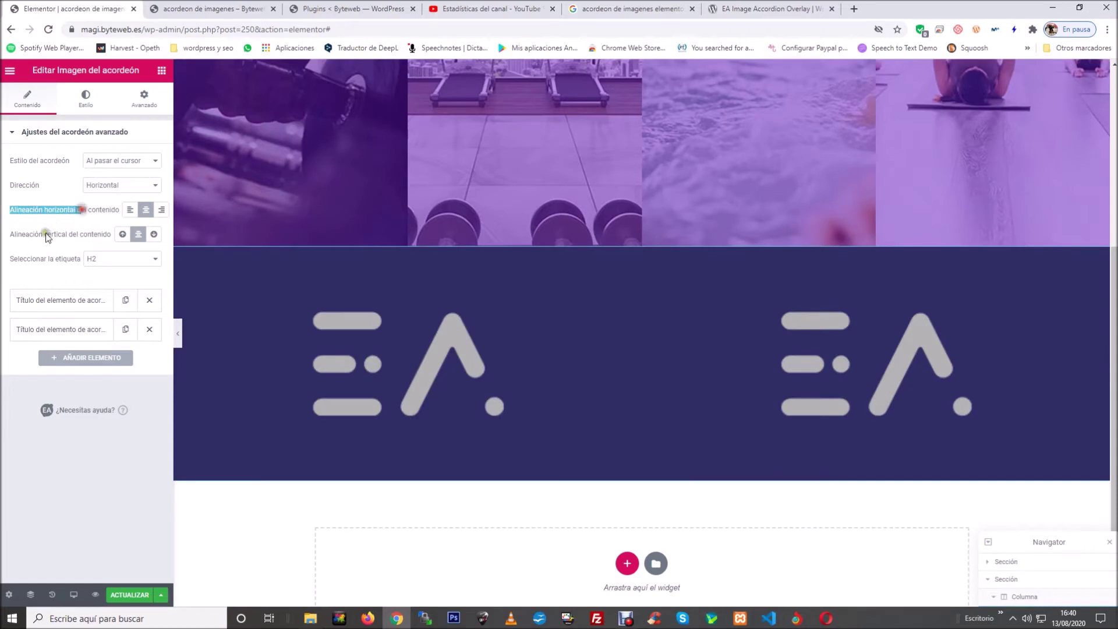
Try aligning the accordion content vertically to Arriba and return it to the centre
{"action": "left_click_drag", "start_coordinate": [9, 234], "coordinate": [113, 235]}
{"action": "mouse_move", "coordinate": [399, 295]}
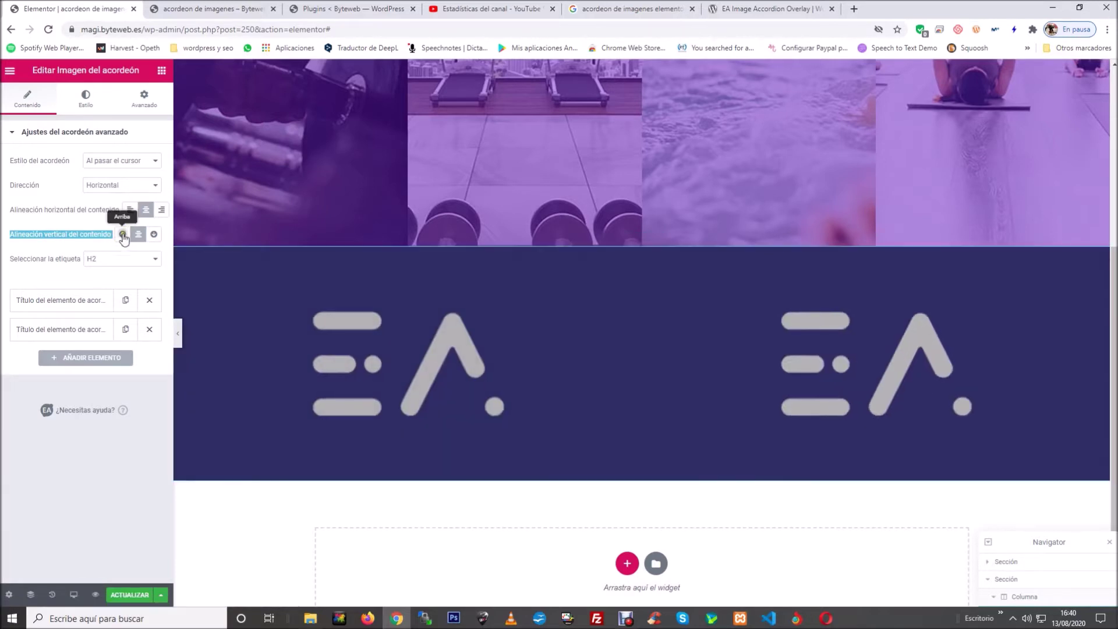
{"action": "left_click", "coordinate": [124, 237]}
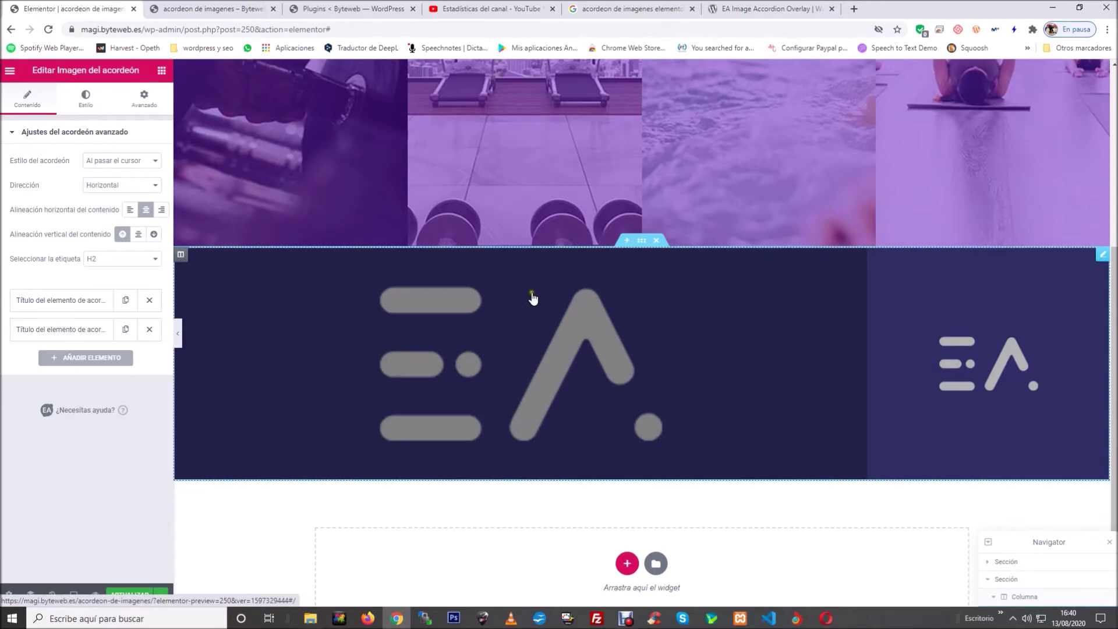
{"action": "left_click", "coordinate": [139, 235]}
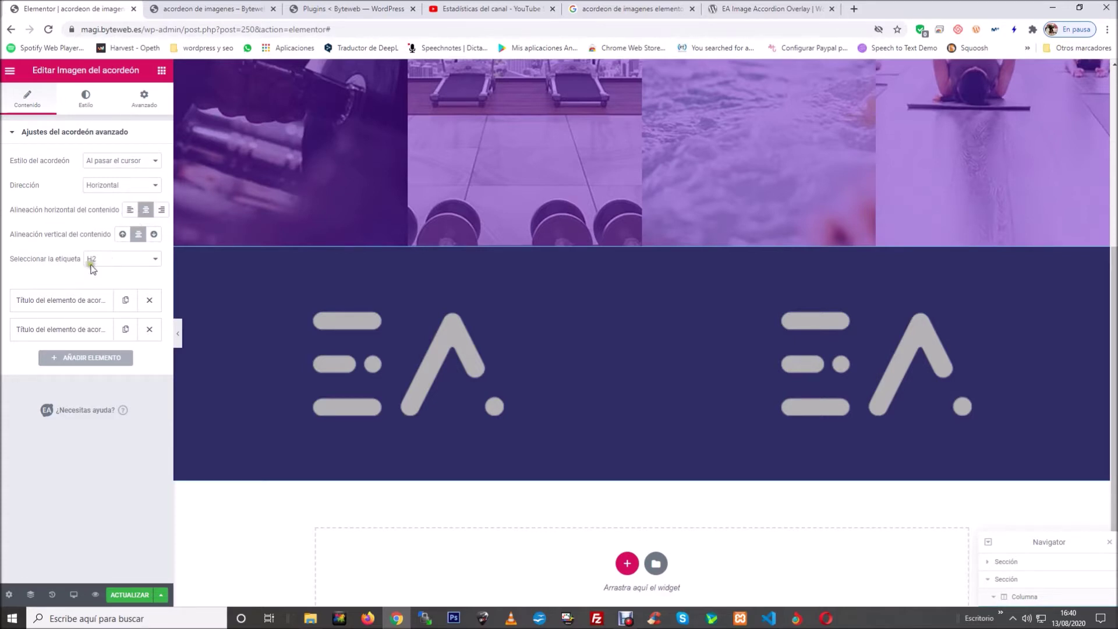
Try H3 as the accordion's title tag, look at the first item's settings, and return the tag to H2
{"action": "triple_click", "coordinate": [12, 259]}
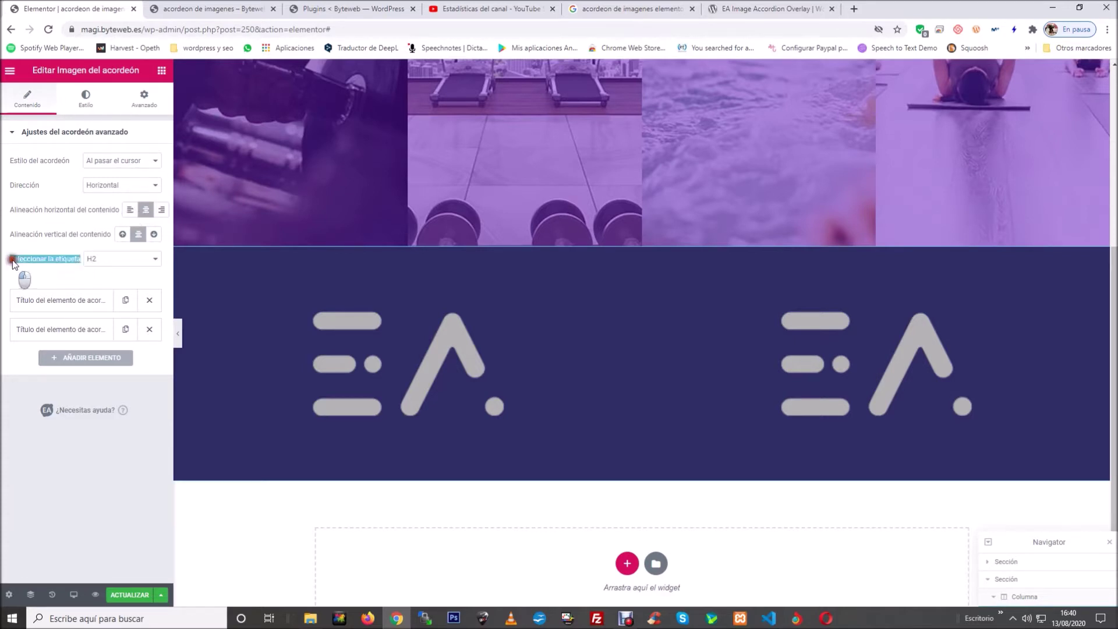
{"action": "left_click", "coordinate": [99, 262]}
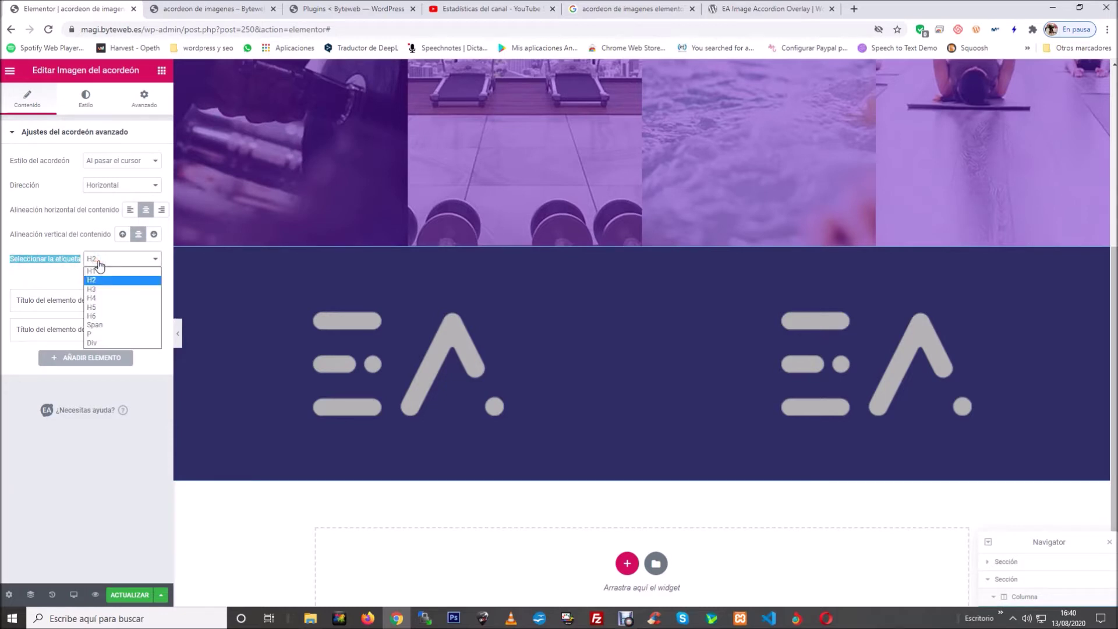
{"action": "left_click", "coordinate": [121, 281]}
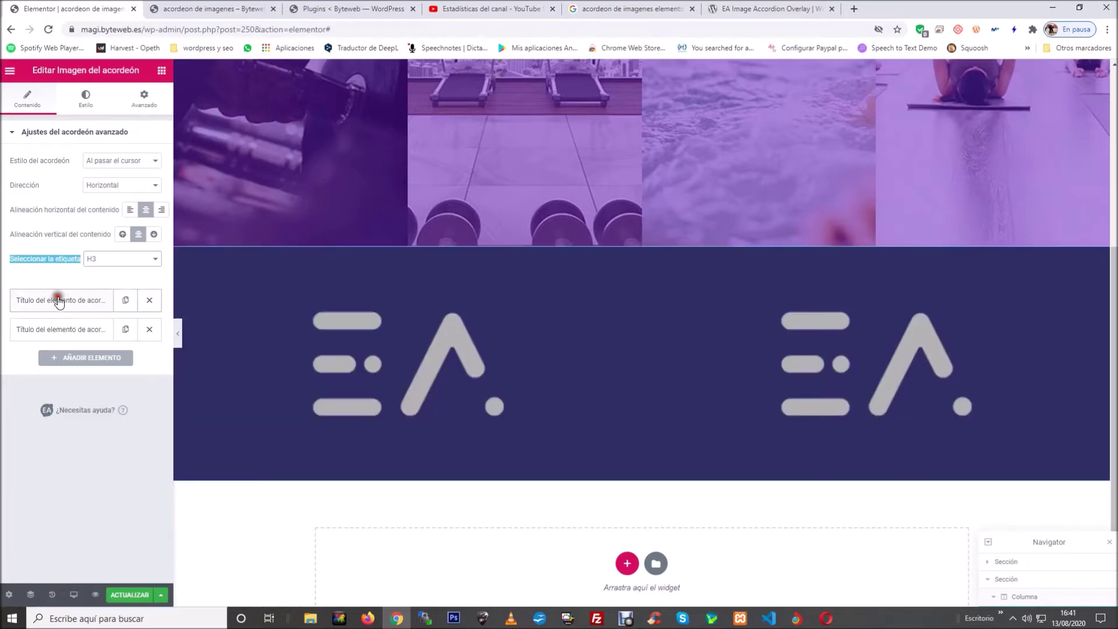
{"action": "left_click", "coordinate": [56, 298]}
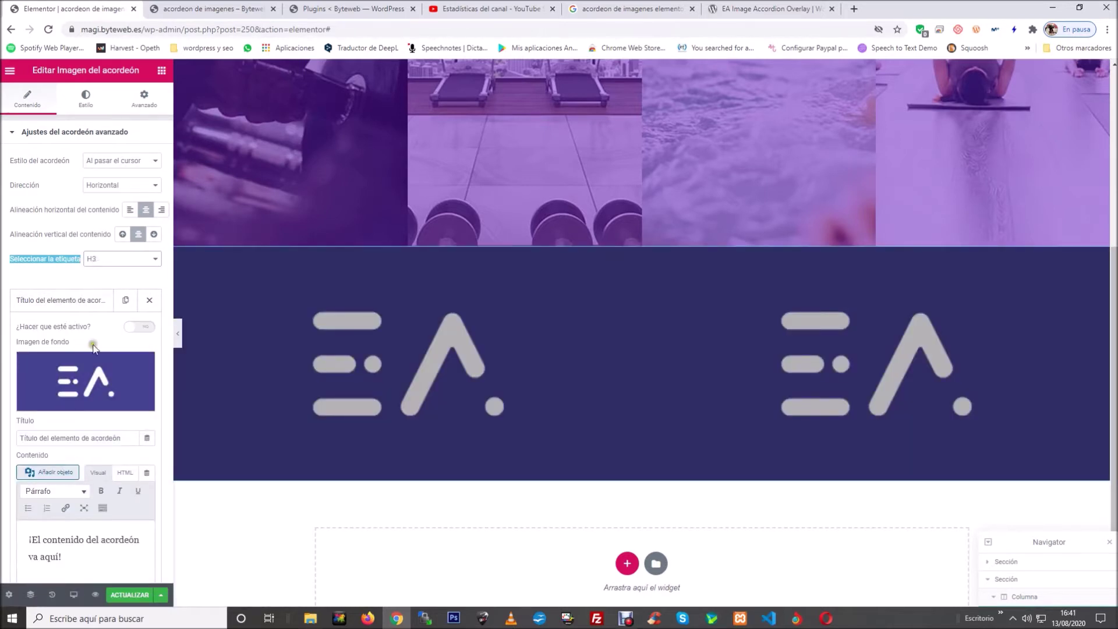
{"action": "left_click", "coordinate": [108, 263]}
{"action": "left_click", "coordinate": [116, 281]}
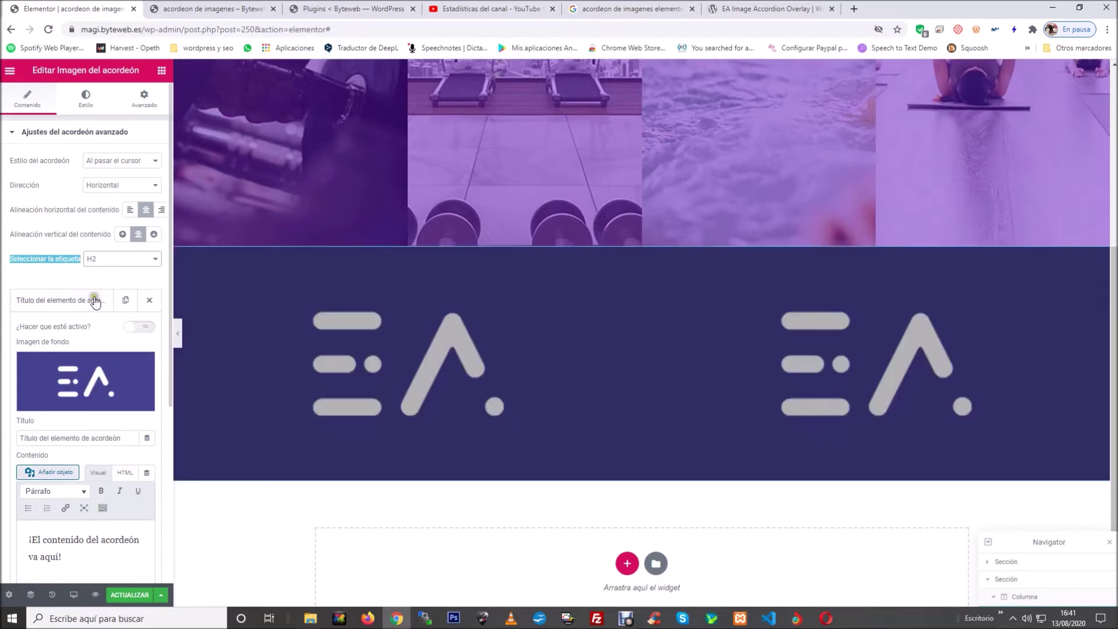
{"action": "left_click", "coordinate": [92, 300]}
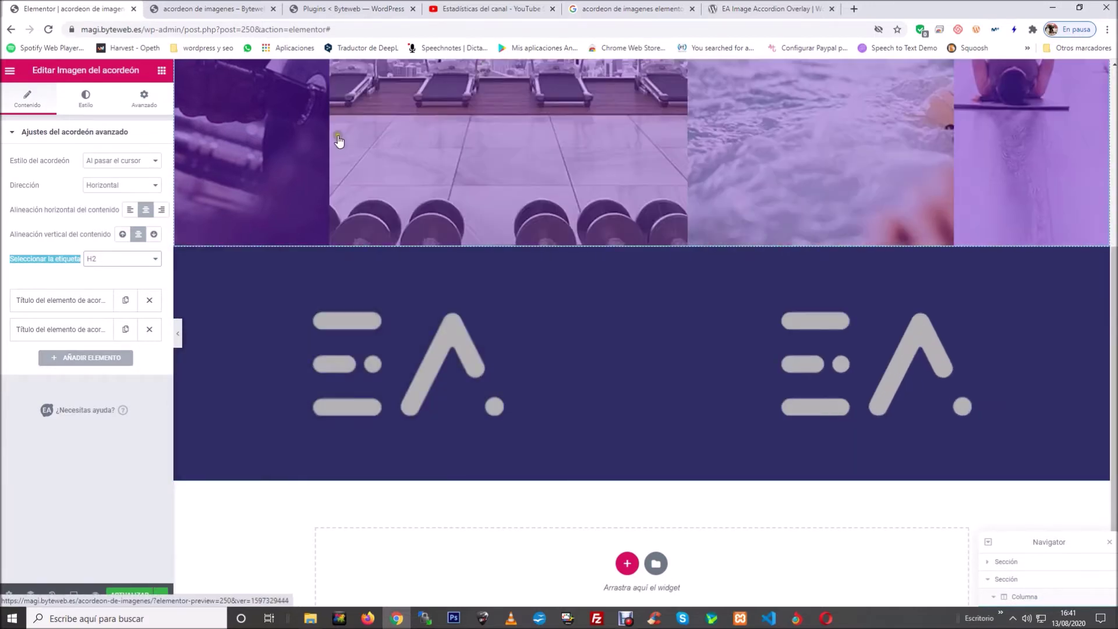
Add two more items to the new accordion and collapse their settings
{"action": "left_click", "coordinate": [111, 358]}
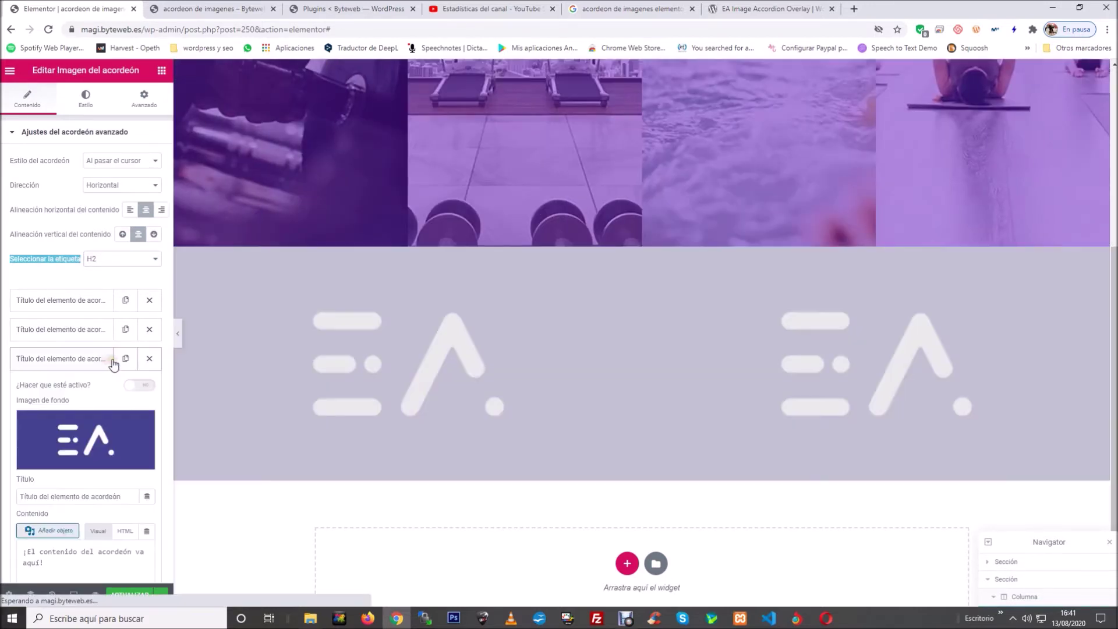
{"action": "left_click", "coordinate": [79, 359]}
{"action": "left_click", "coordinate": [90, 388]}
{"action": "left_click", "coordinate": [77, 388]}
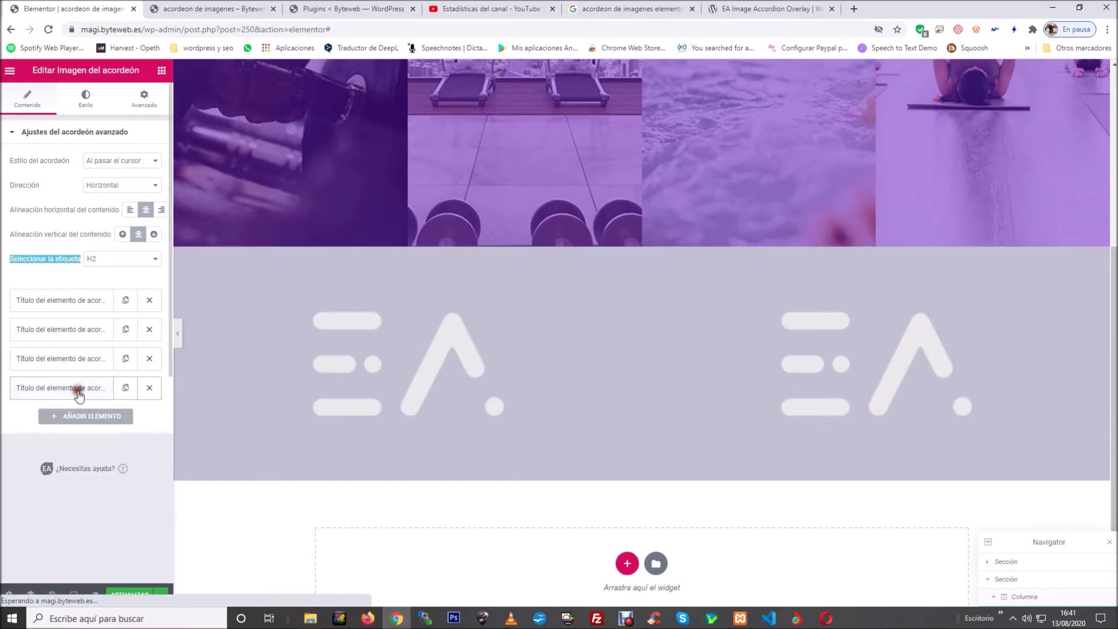
Set the first accordion item's background image to SALA-DE-PESAS.jpg from the media library
{"action": "left_click", "coordinate": [67, 300]}
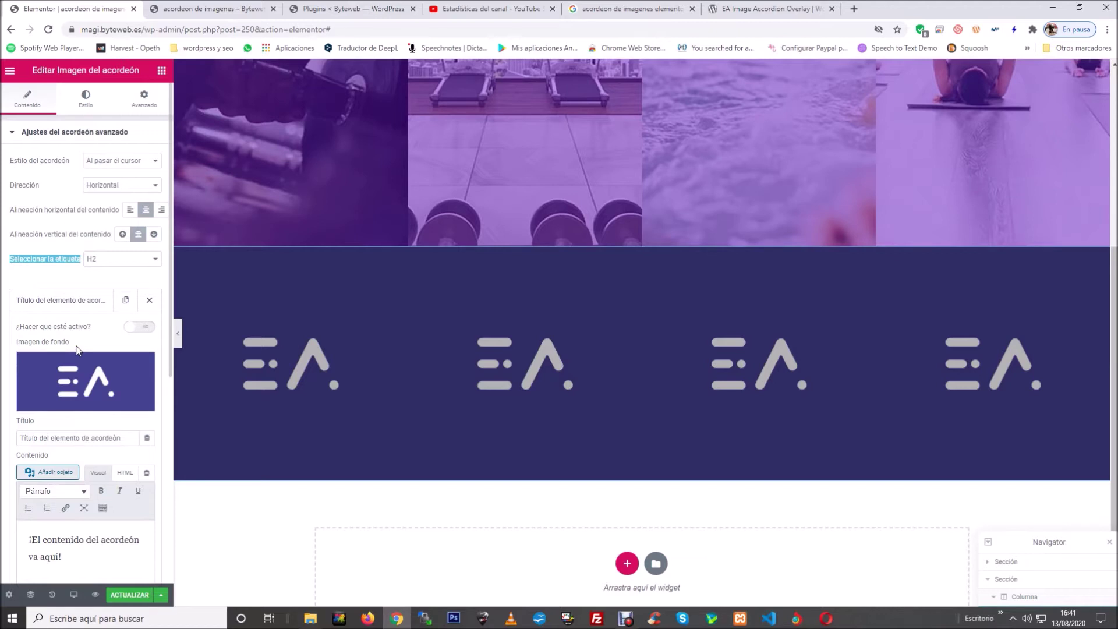
{"action": "left_click", "coordinate": [80, 375]}
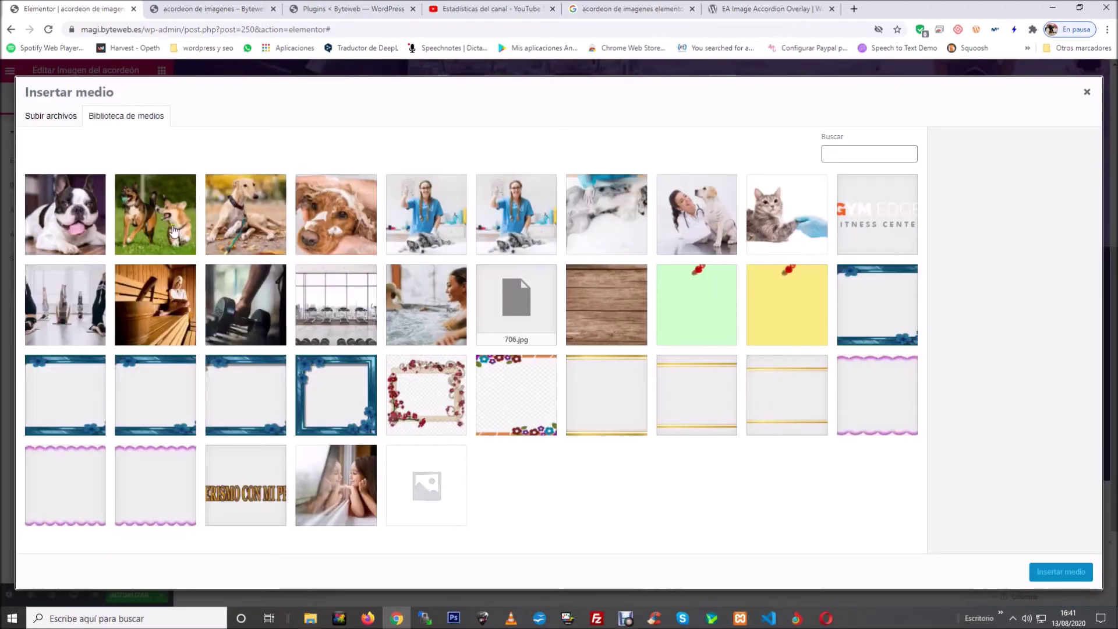
{"action": "left_click", "coordinate": [214, 321]}
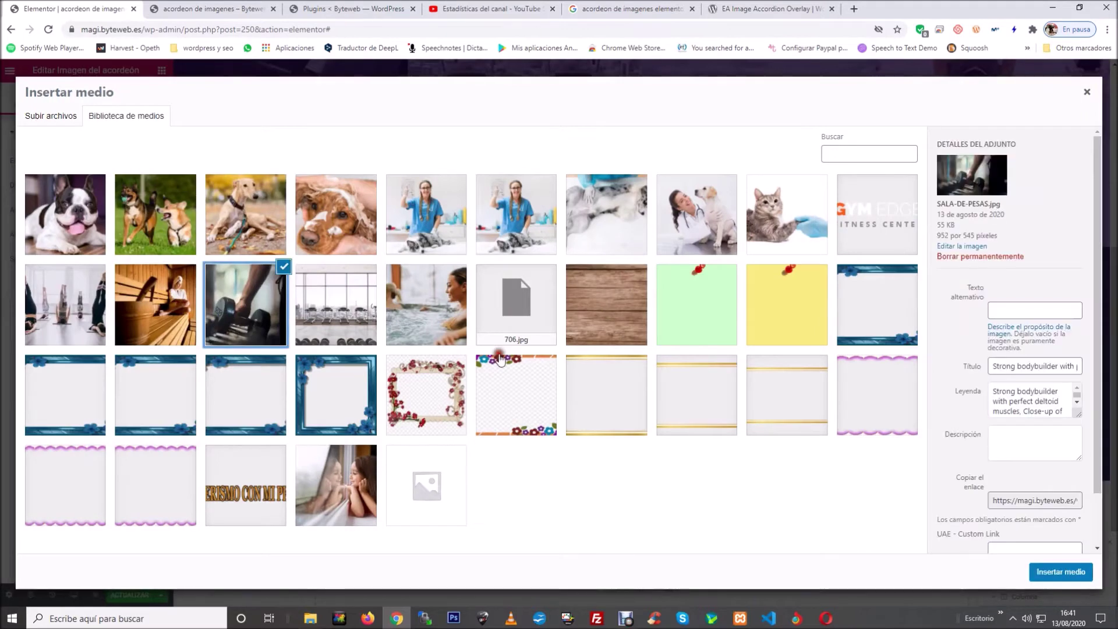
{"action": "left_click", "coordinate": [1060, 571]}
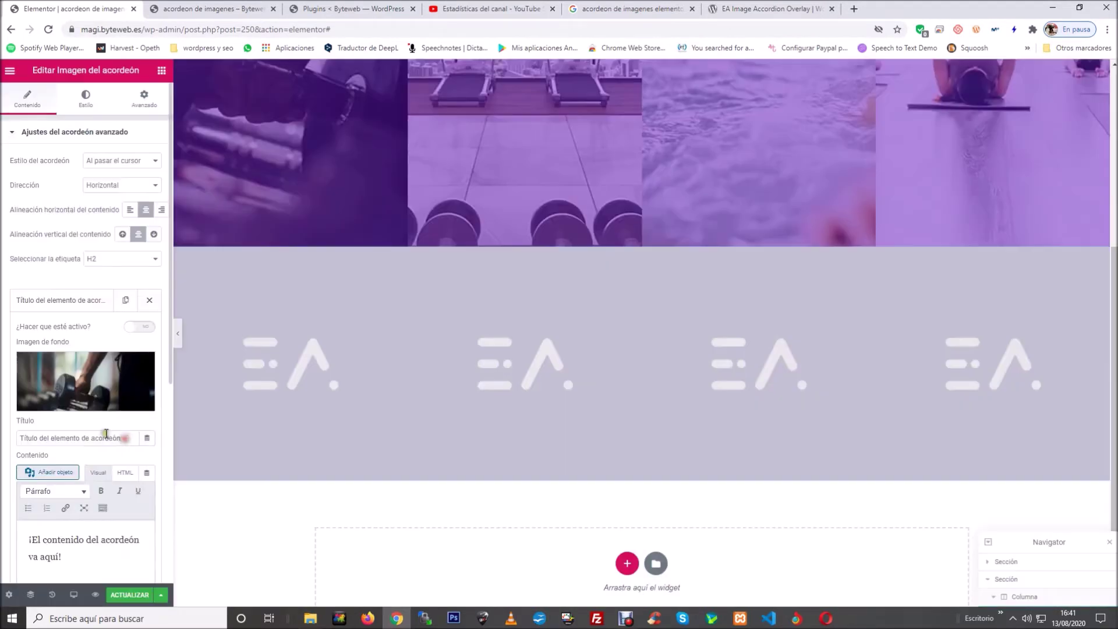
Title the first accordion item "Pesas" and replace its placeholder content with the copied text beginning "I've been using Elementor"
{"action": "left_click_drag", "start_coordinate": [121, 435], "coordinate": [12, 440]}
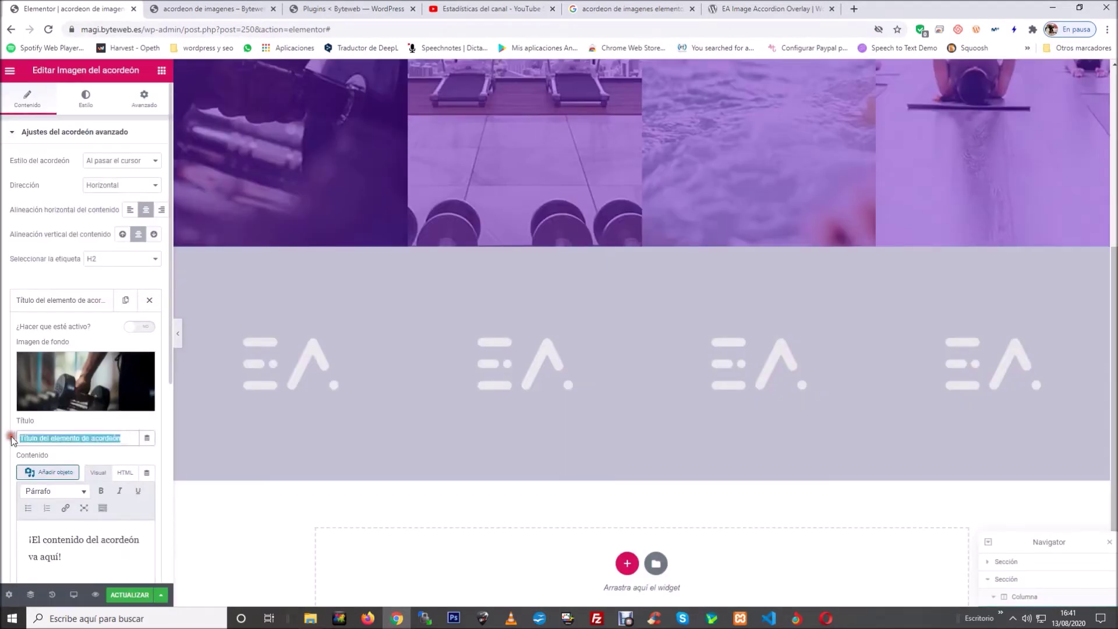
{"action": "type", "text": "Pesas"}
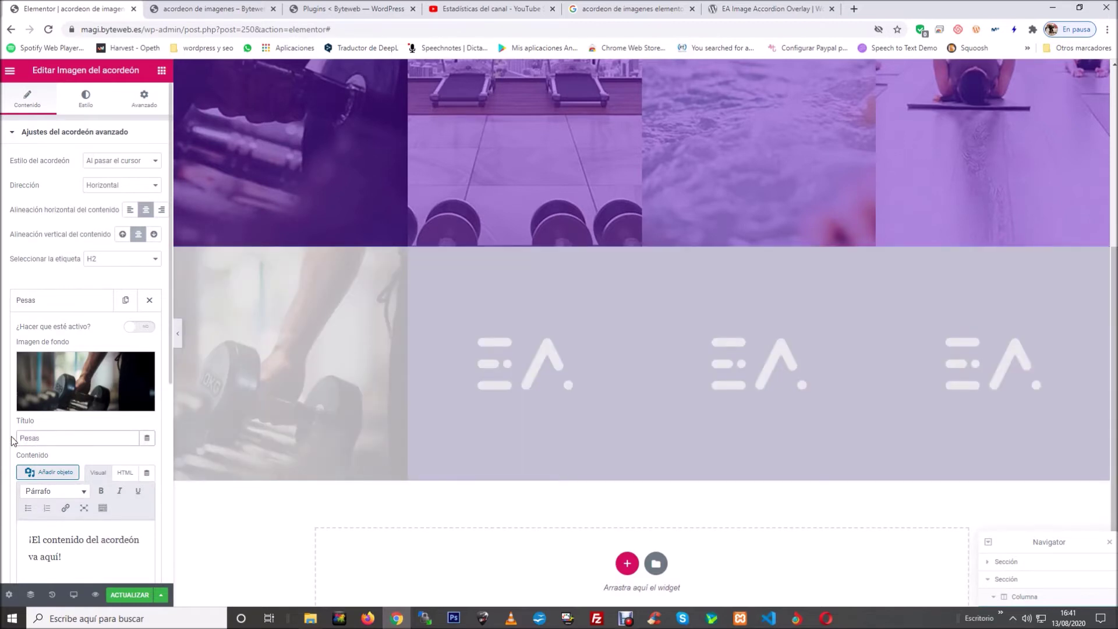
{"action": "scroll", "coordinate": [11, 440], "scroll_direction": "down", "scroll_amount": 2}
{"action": "left_click_drag", "start_coordinate": [65, 441], "coordinate": [13, 413]}
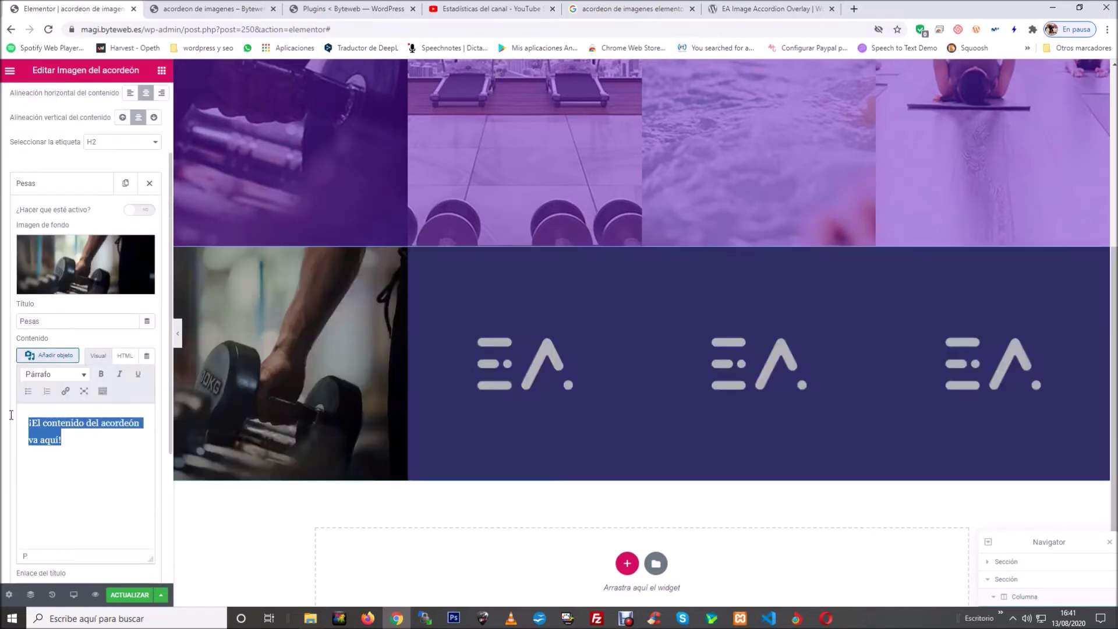
{"action": "key", "text": "ctrl+v"}
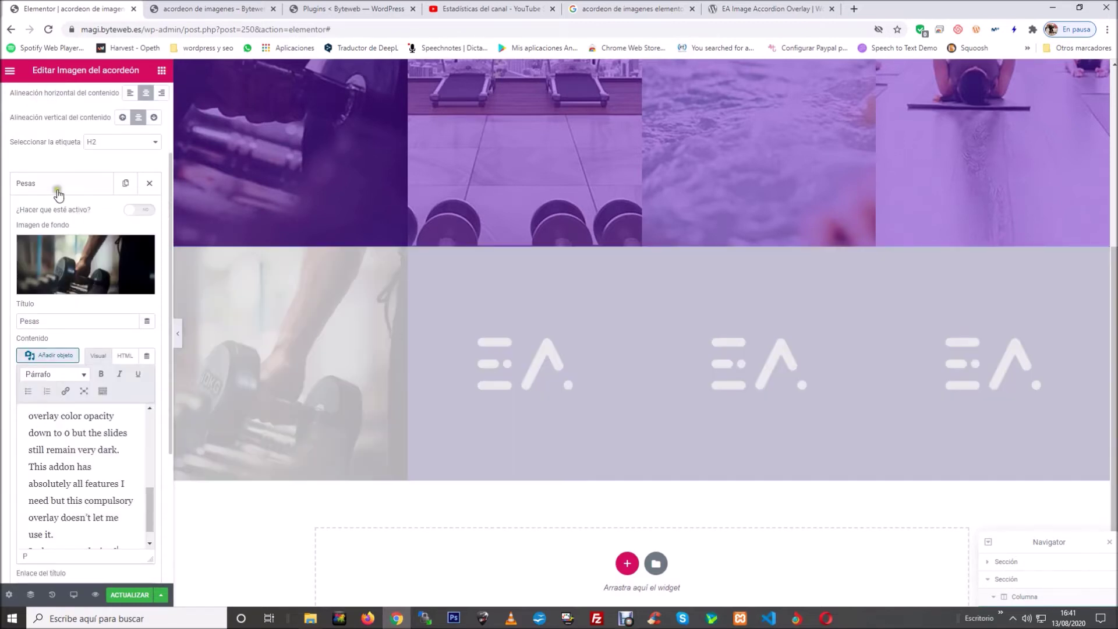
{"action": "left_click", "coordinate": [59, 185]}
Set the second accordion item's background image to sauna.jpg from the media library
{"action": "left_click", "coordinate": [58, 213]}
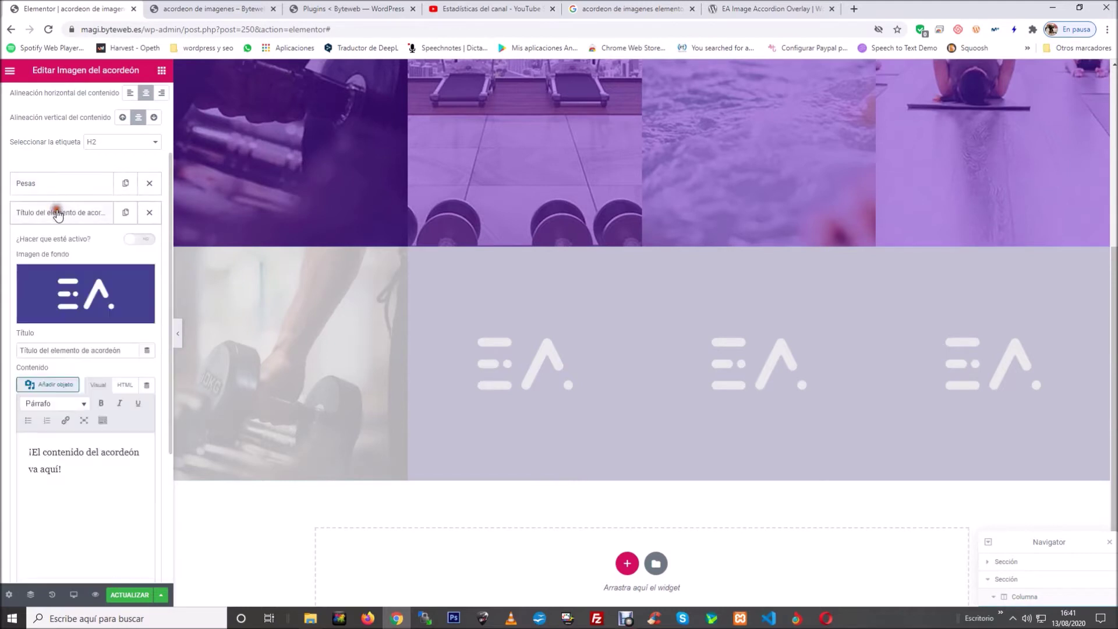
{"action": "left_click", "coordinate": [75, 282]}
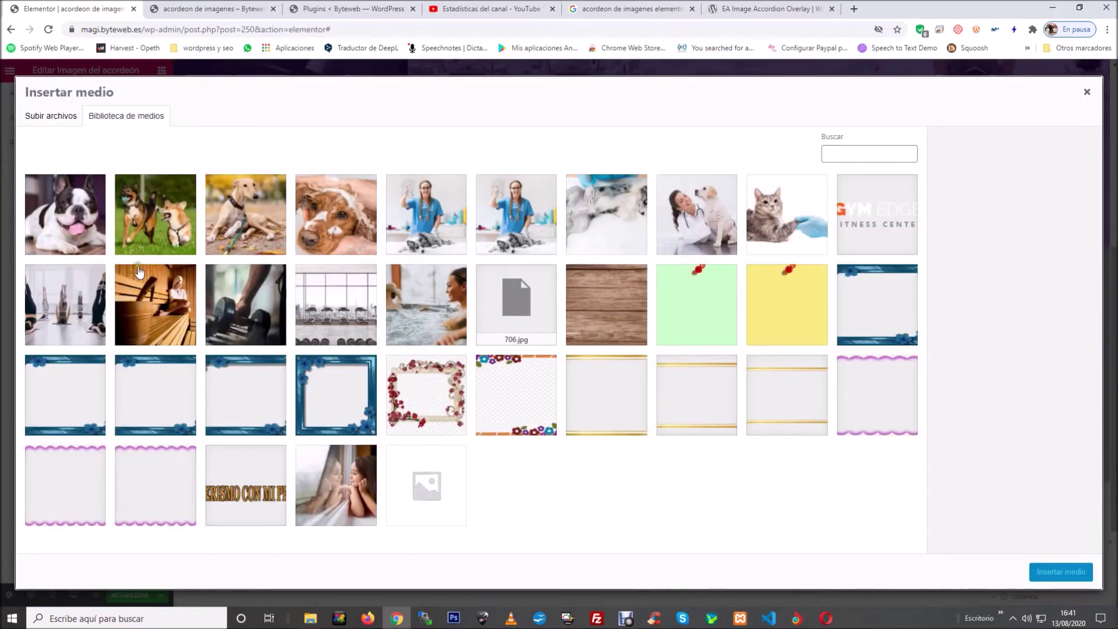
{"action": "left_click", "coordinate": [175, 317]}
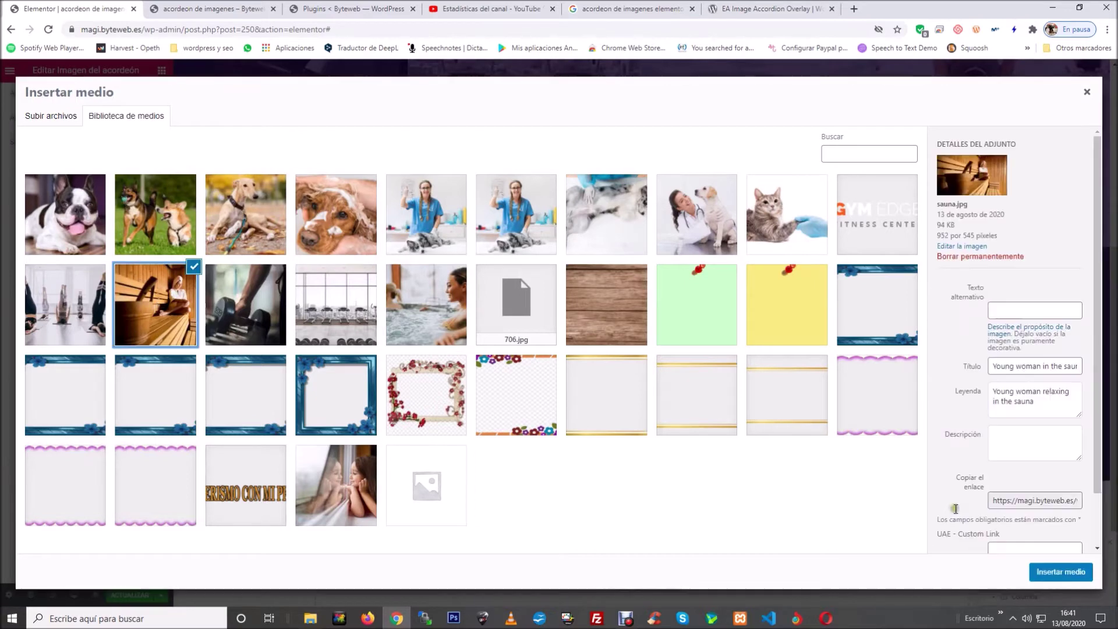
{"action": "left_click", "coordinate": [1044, 572]}
Title the second accordion item "Sauna" and replace its placeholder content with the copied paragraph text
{"action": "left_click_drag", "start_coordinate": [133, 351], "coordinate": [7, 349]}
{"action": "type", "text": "Sauna"}
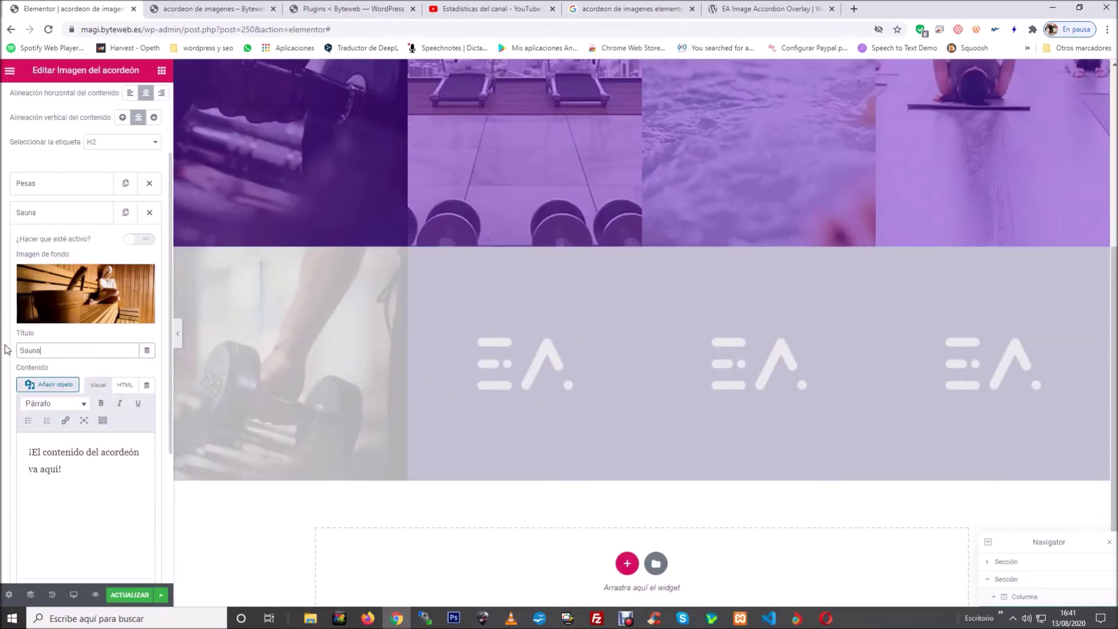
{"action": "left_click_drag", "start_coordinate": [99, 493], "coordinate": [30, 450]}
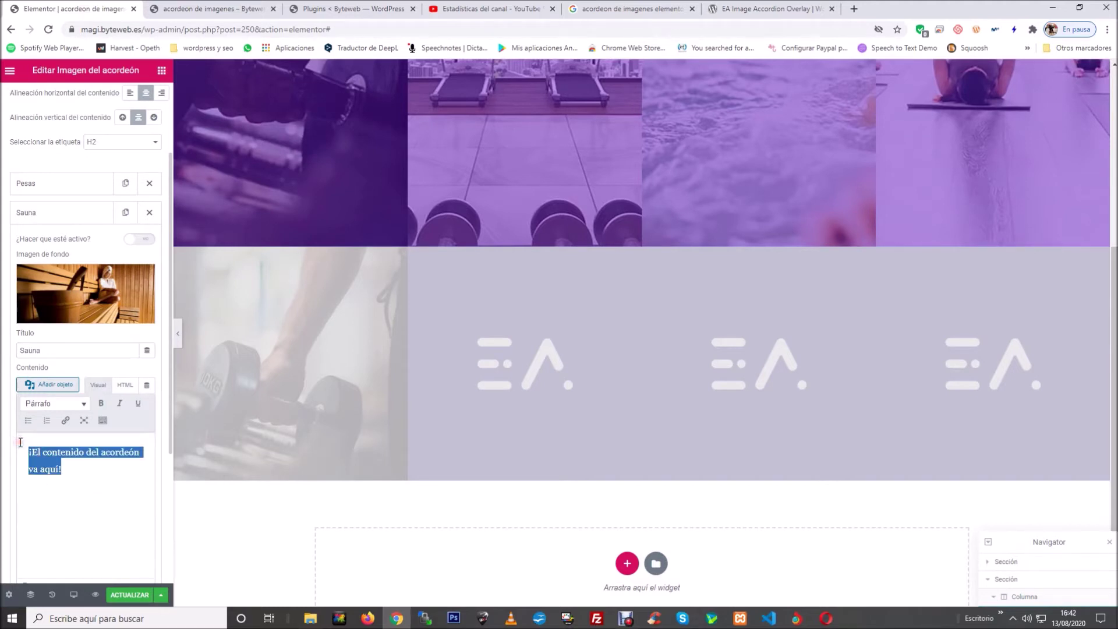
{"action": "key", "text": "ctrl+v"}
{"action": "left_click", "coordinate": [58, 217]}
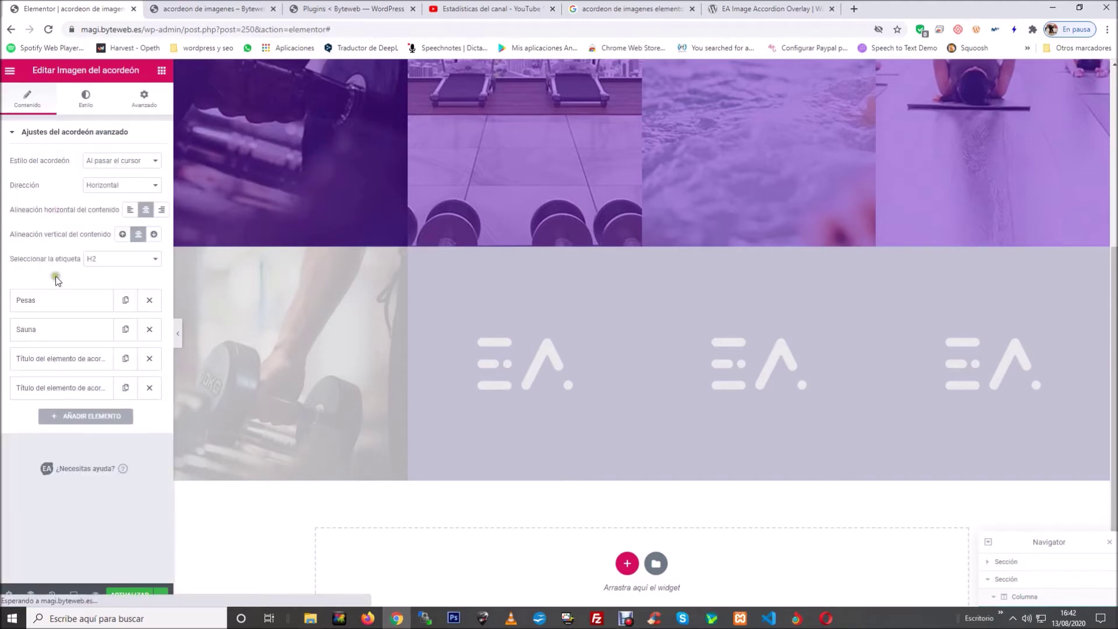
Set the third accordion item's background image to instalaciones-1.jpg from the media library
{"action": "left_click", "coordinate": [50, 360]}
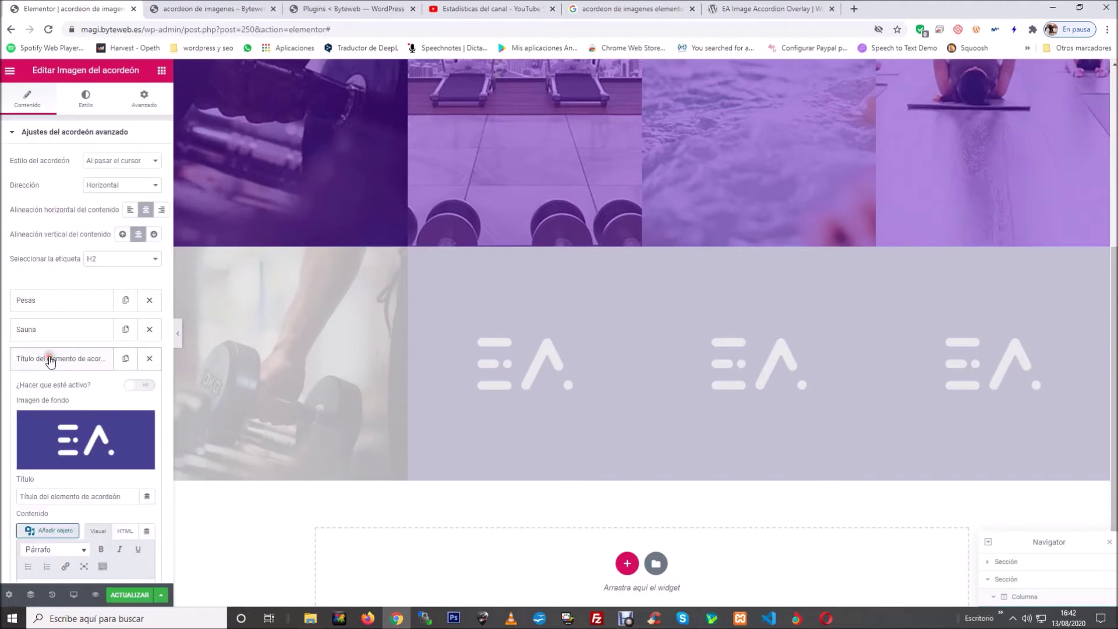
{"action": "left_click", "coordinate": [61, 427]}
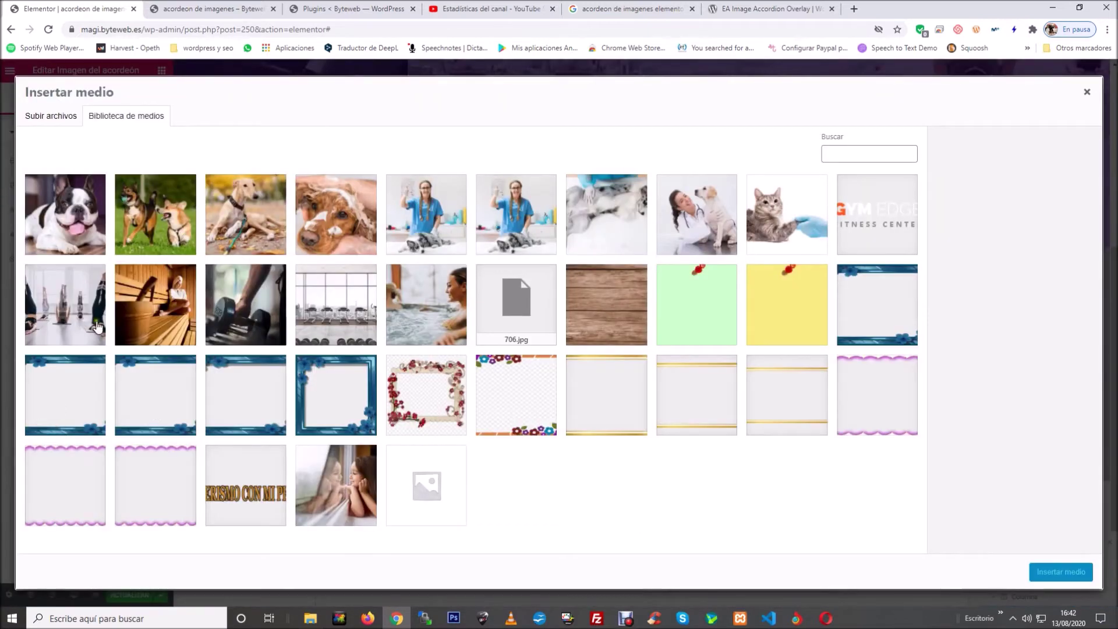
{"action": "left_click", "coordinate": [310, 313]}
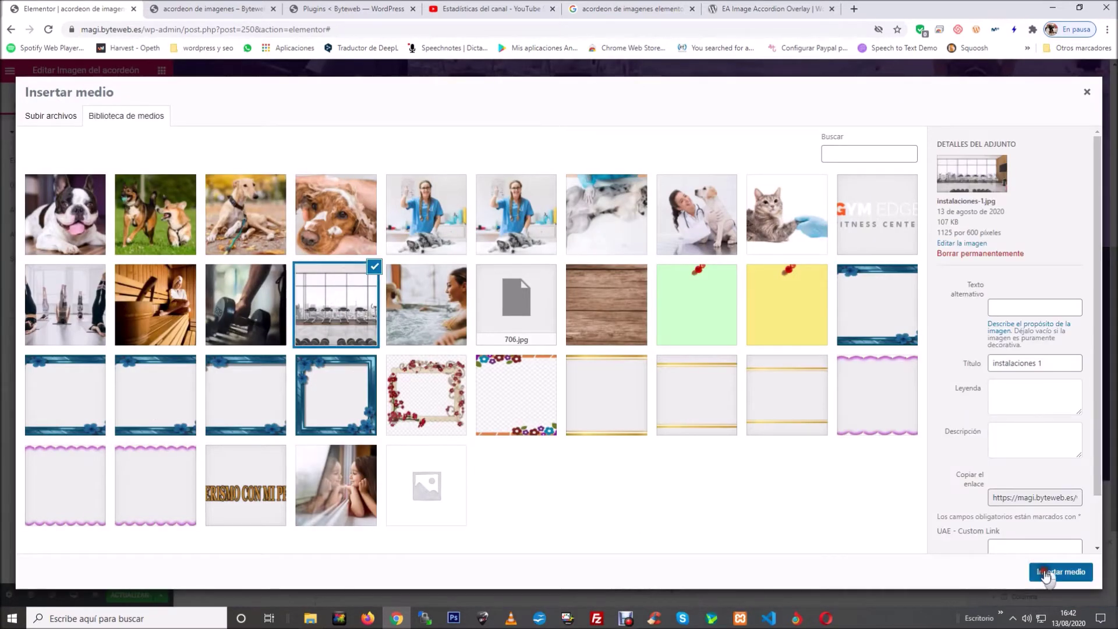
{"action": "left_click", "coordinate": [1035, 566]}
Title the third accordion item "Máquinas" and replace its placeholder content with the copied paragraph text
{"action": "scroll", "coordinate": [130, 391], "scroll_direction": "down", "scroll_amount": 2}
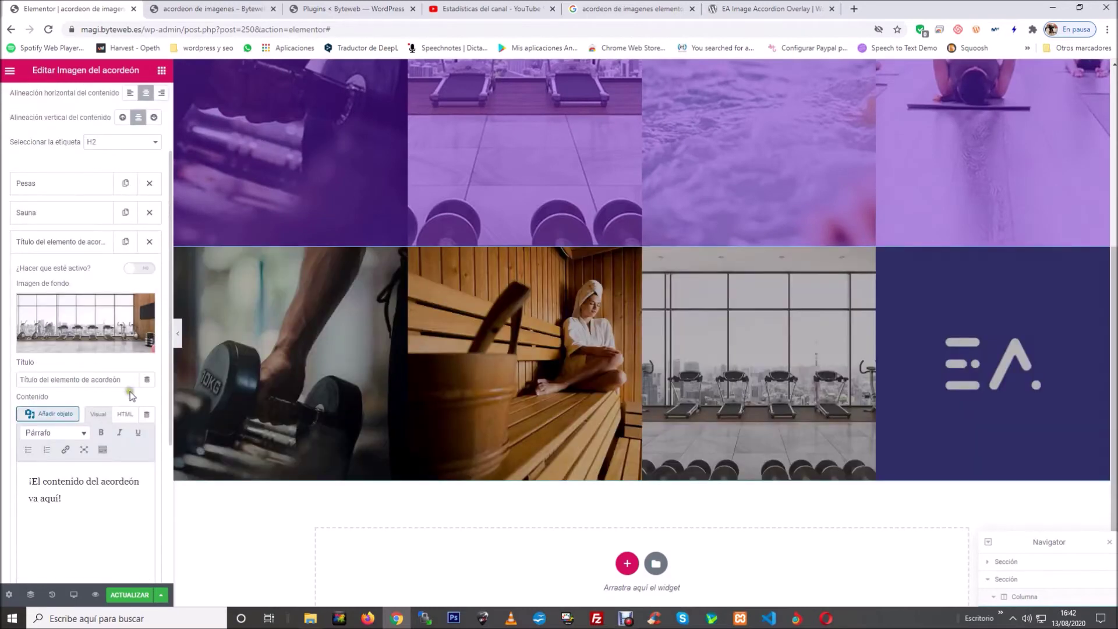
{"action": "left_click_drag", "start_coordinate": [129, 379], "coordinate": [6, 383]}
{"action": "type", "text": "Máquinas"}
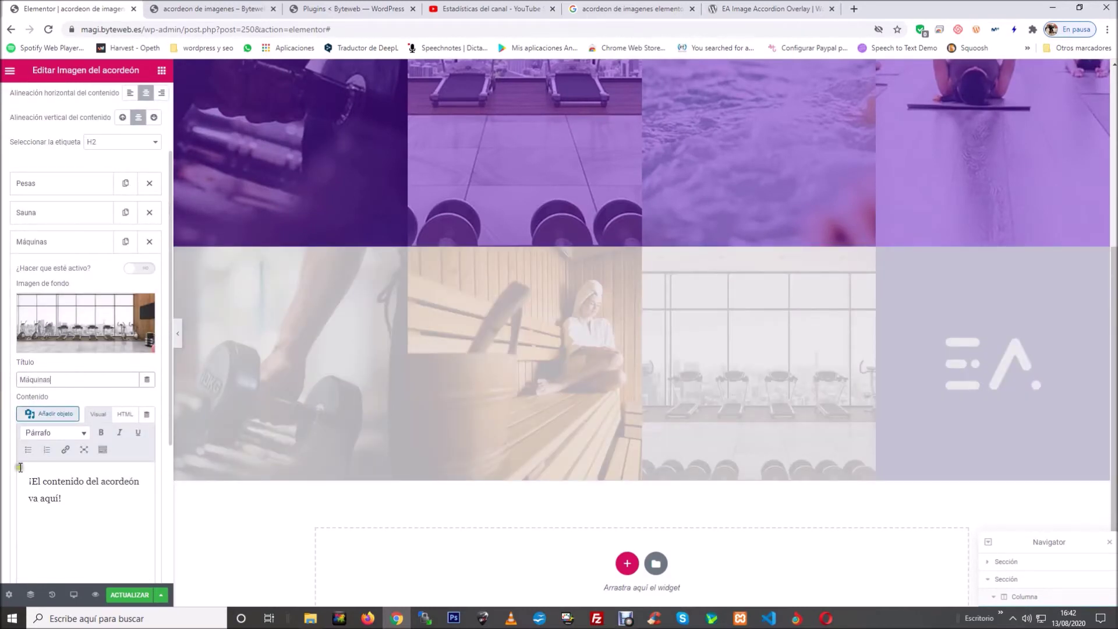
{"action": "left_click_drag", "start_coordinate": [21, 467], "coordinate": [103, 527]}
{"action": "key", "text": "ctrl+v"}
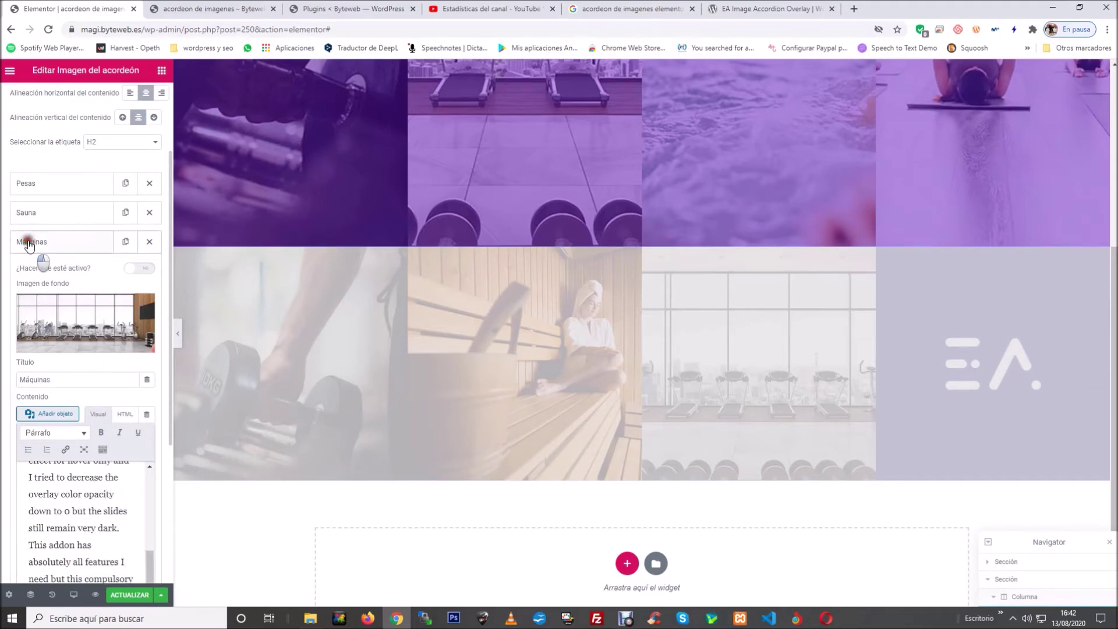
{"action": "left_click", "coordinate": [32, 243]}
Set the fourth accordion item's background image to the library photo of people exercising with their legs raised
{"action": "left_click", "coordinate": [50, 278]}
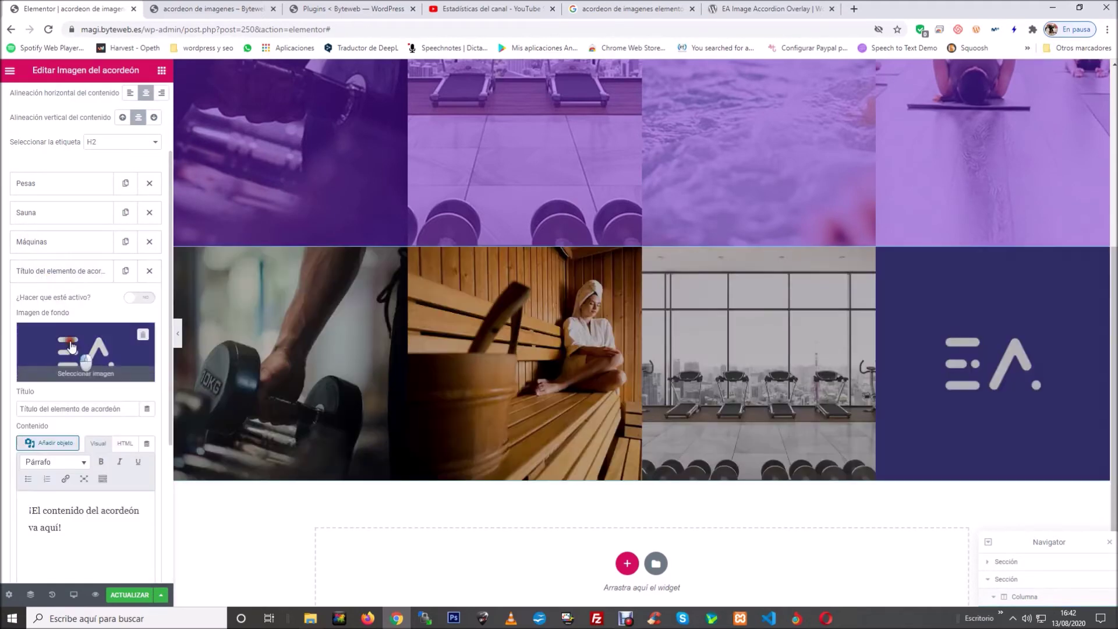
{"action": "left_click", "coordinate": [71, 347]}
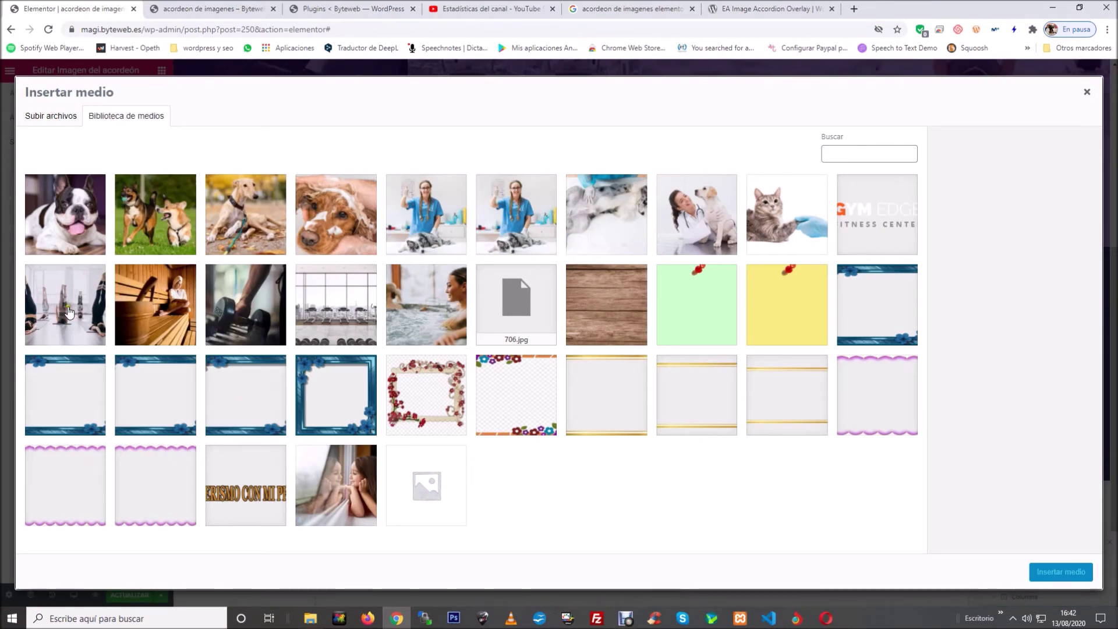
{"action": "left_click", "coordinate": [66, 303]}
{"action": "left_click", "coordinate": [1065, 572]}
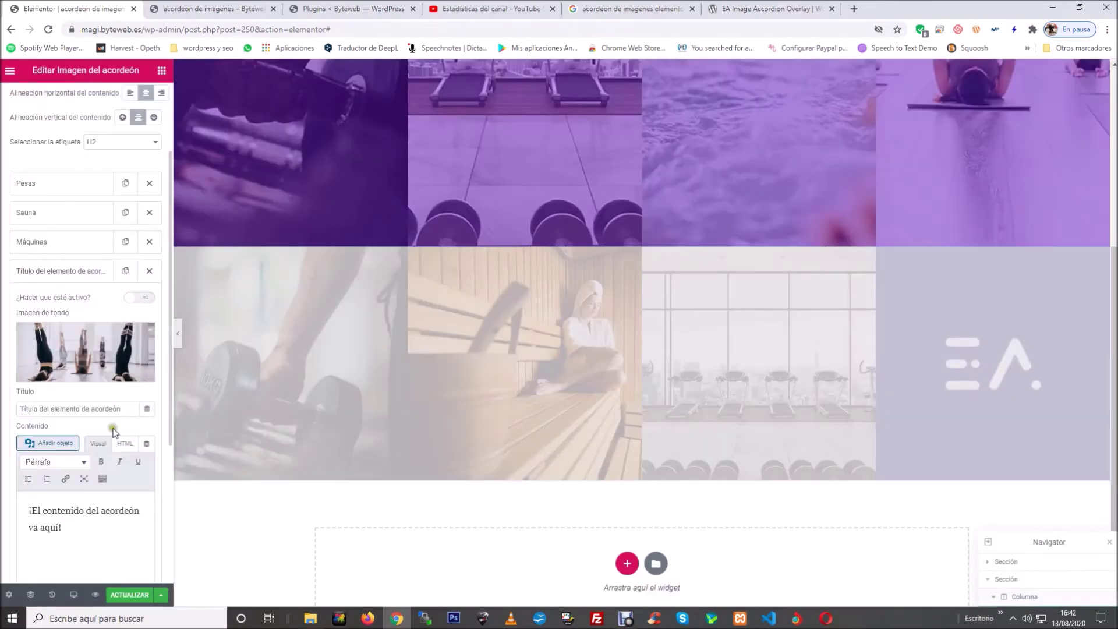
Title the fourth accordion item "Gimnasia", replace its placeholder content with the copied text, and preview the panels
{"action": "left_click_drag", "start_coordinate": [121, 409], "coordinate": [2, 409]}
{"action": "type", "text": "Gimnasia"}
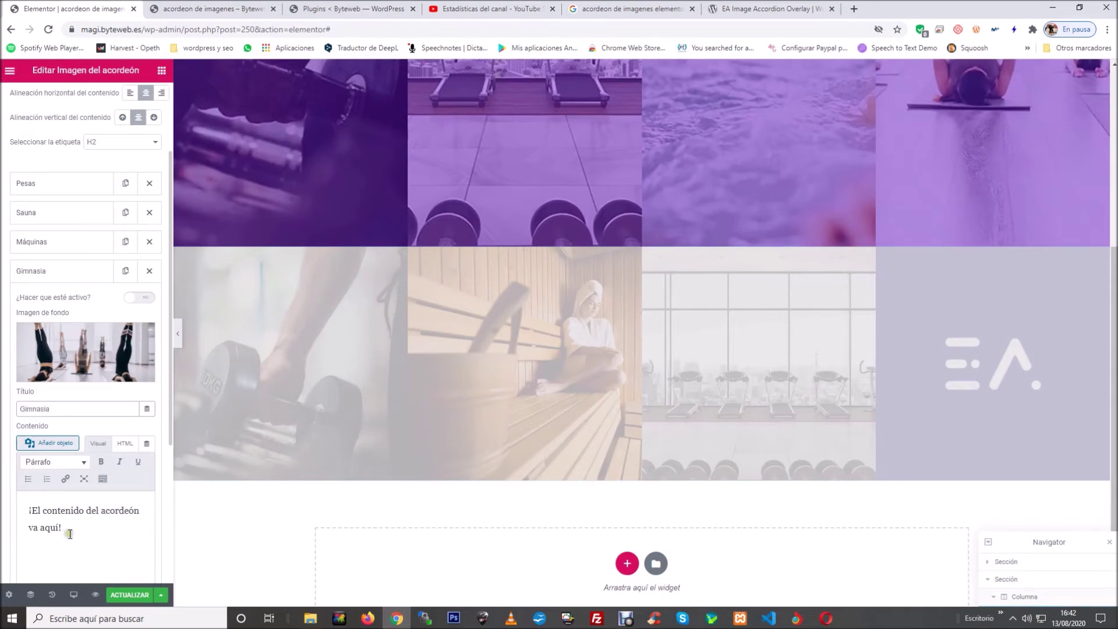
{"action": "key", "text": "ctrl+a"}
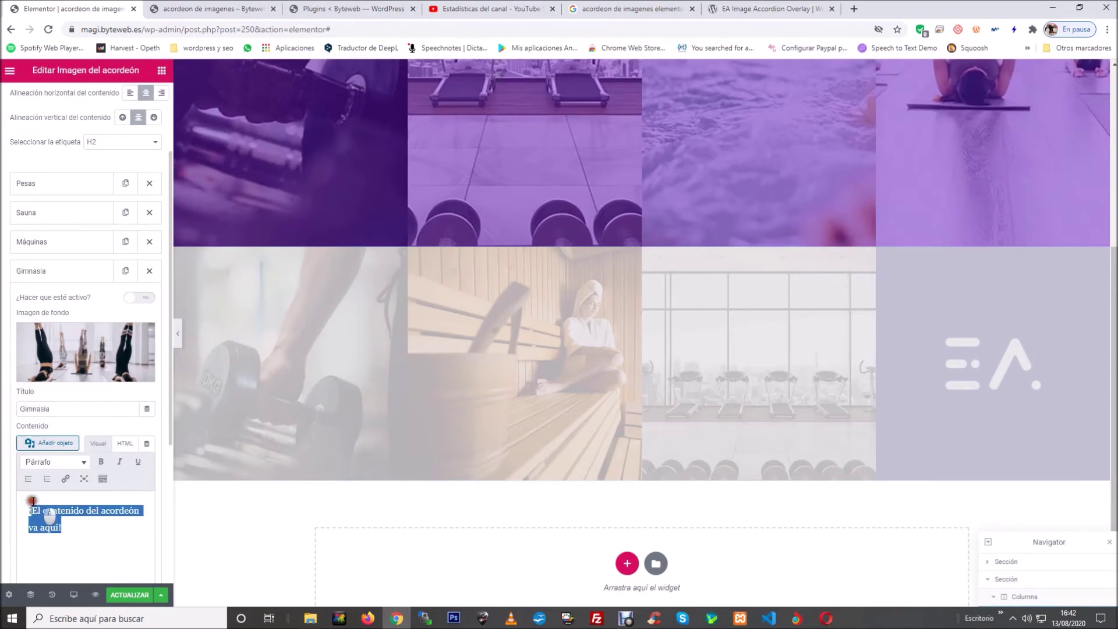
{"action": "key", "text": "ctrl+v"}
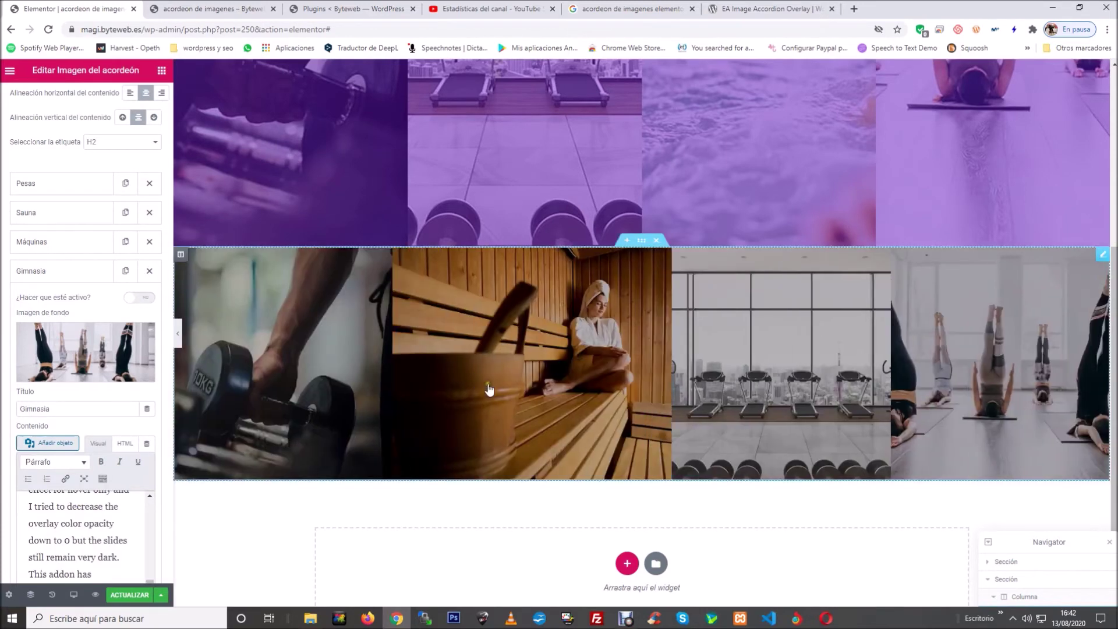
{"action": "mouse_move", "coordinate": [922, 378]}
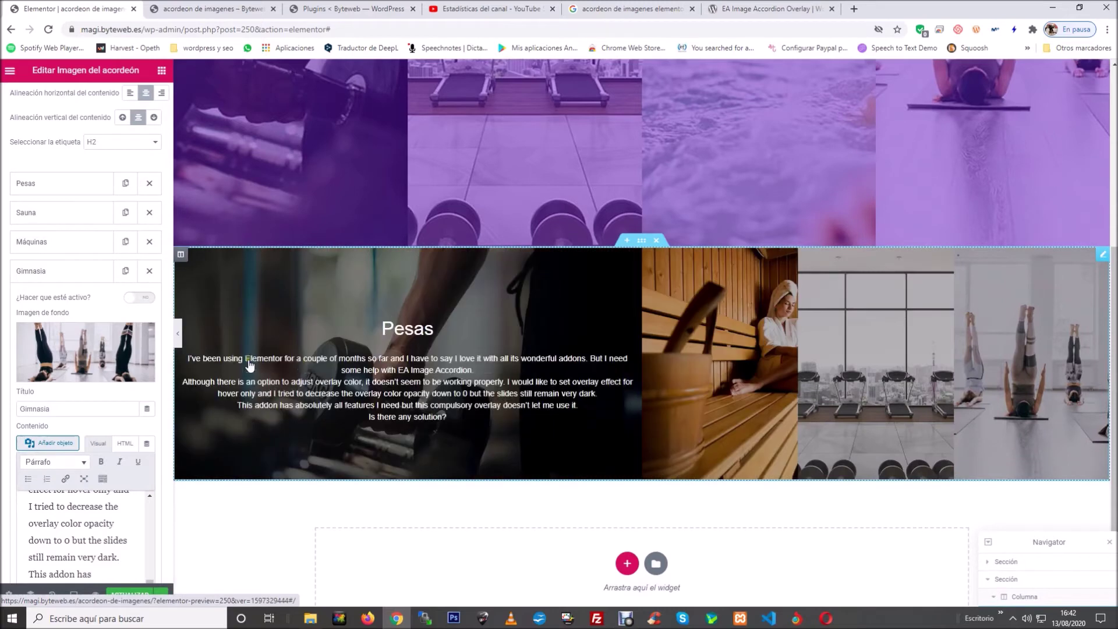
{"action": "scroll", "coordinate": [77, 421], "scroll_direction": "down", "scroll_amount": 2}
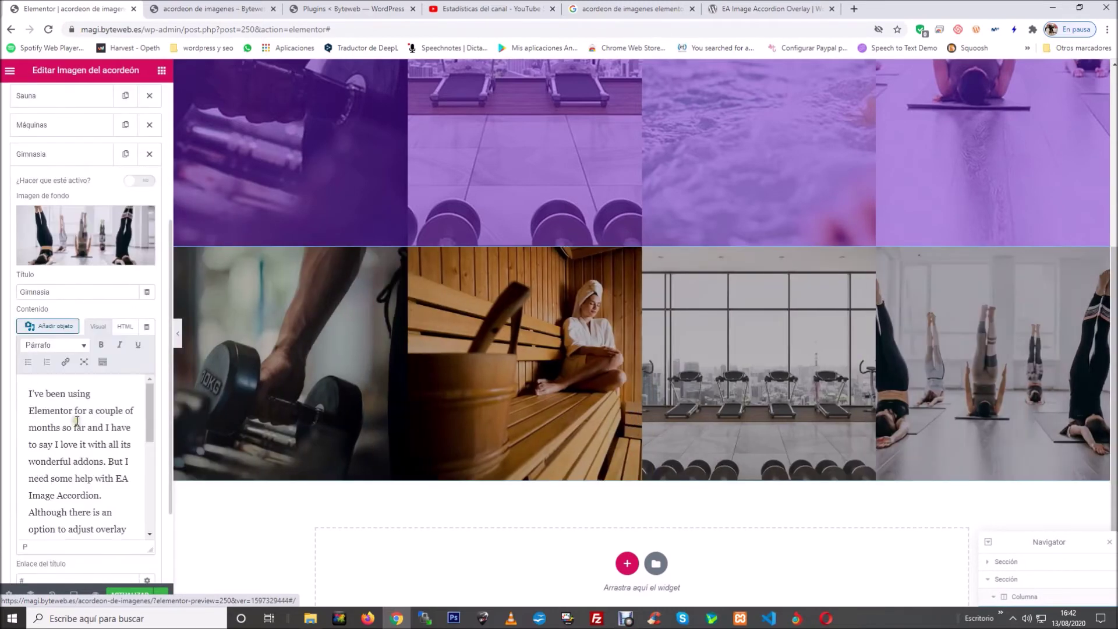
{"action": "left_click", "coordinate": [24, 154]}
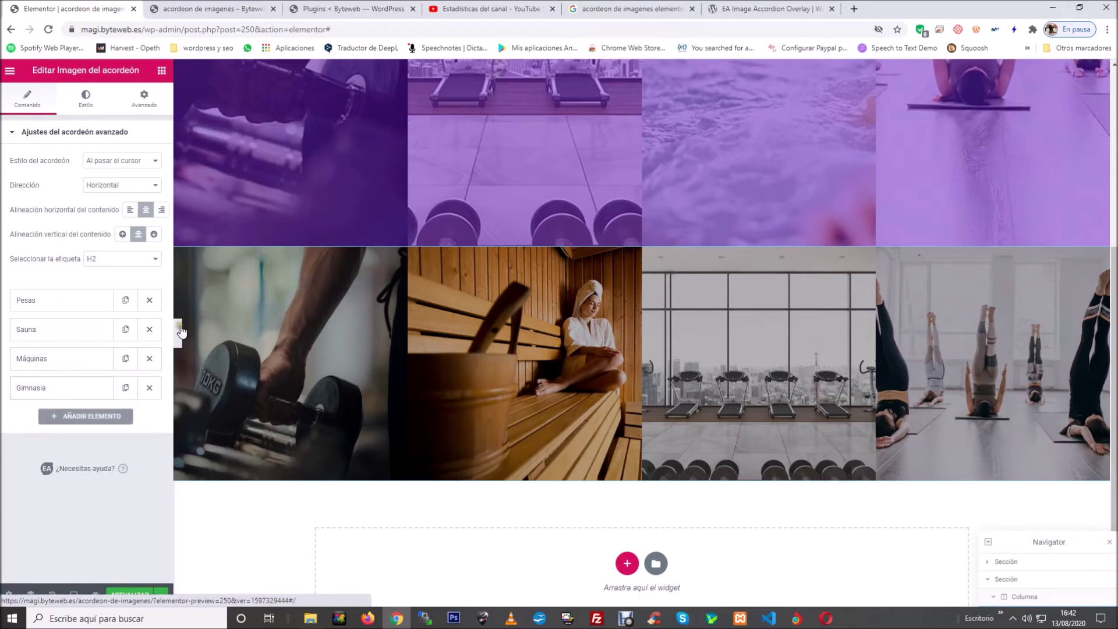
Set the image accordion's height (Alto) to 900 px and check the taller panels on the page
{"action": "left_click", "coordinate": [79, 111]}
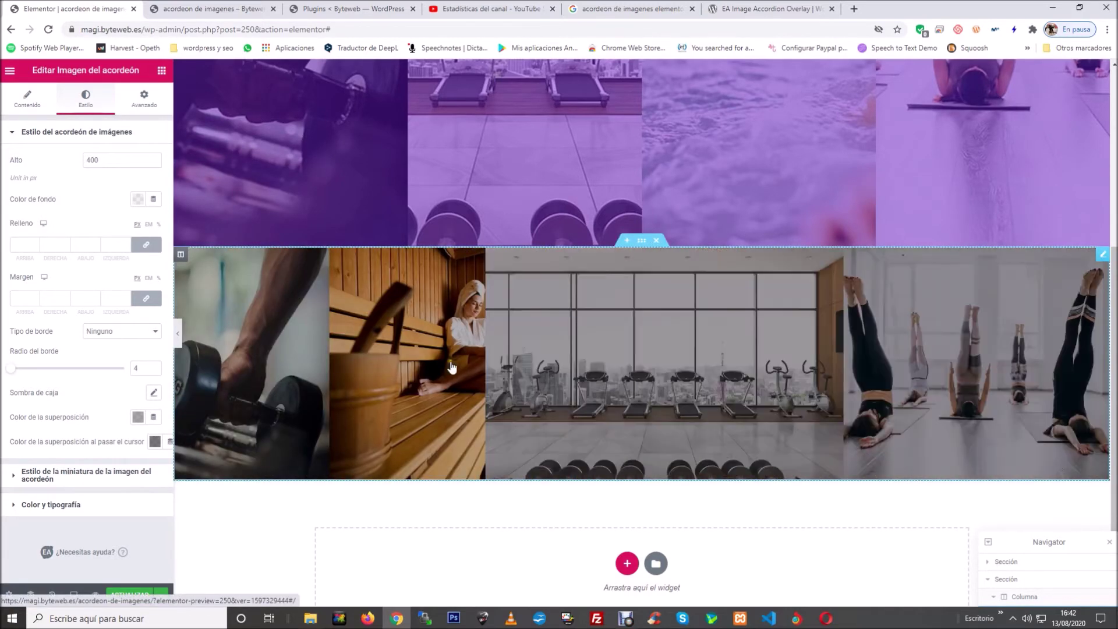
{"action": "left_click", "coordinate": [85, 159]}
{"action": "type", "text": "9"}
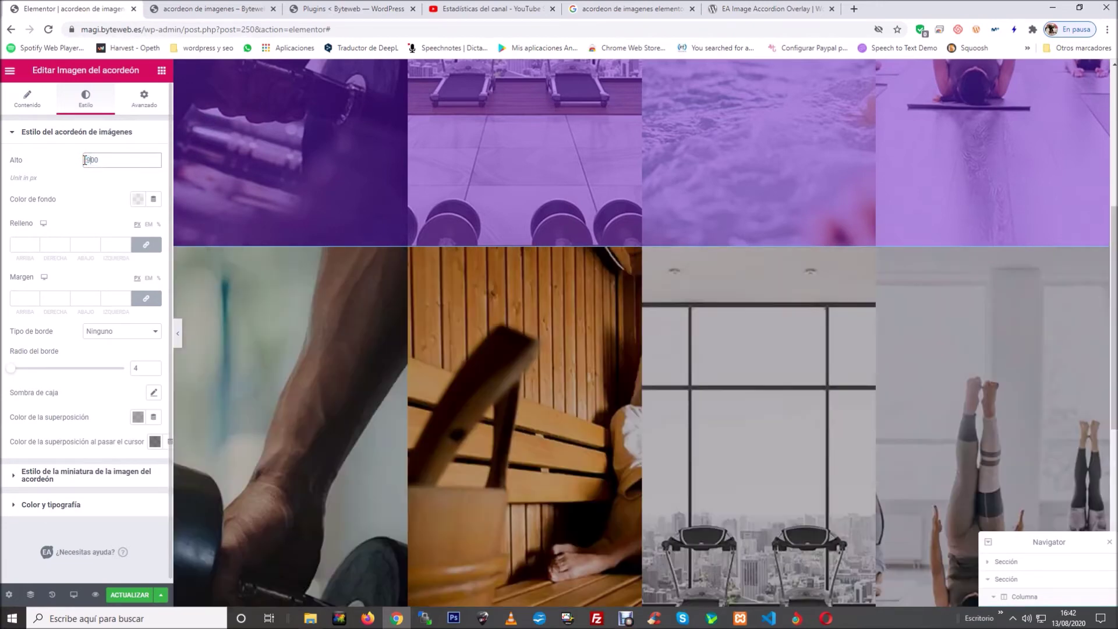
{"action": "scroll", "coordinate": [843, 369], "scroll_direction": "down", "scroll_amount": 3}
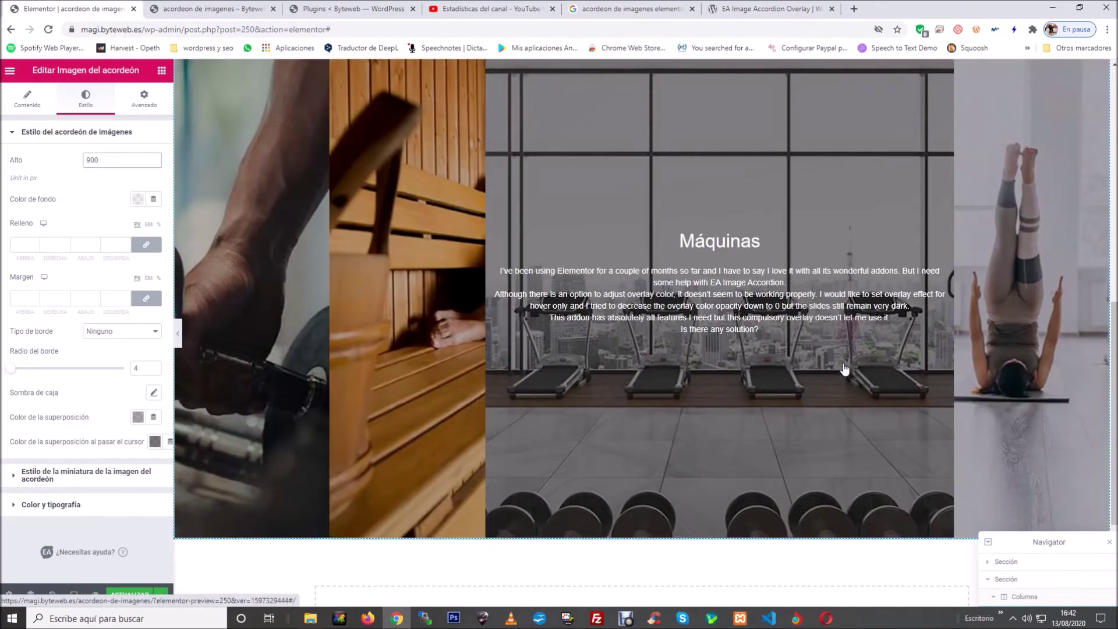
{"action": "scroll", "coordinate": [292, 321], "scroll_direction": "up", "scroll_amount": 1}
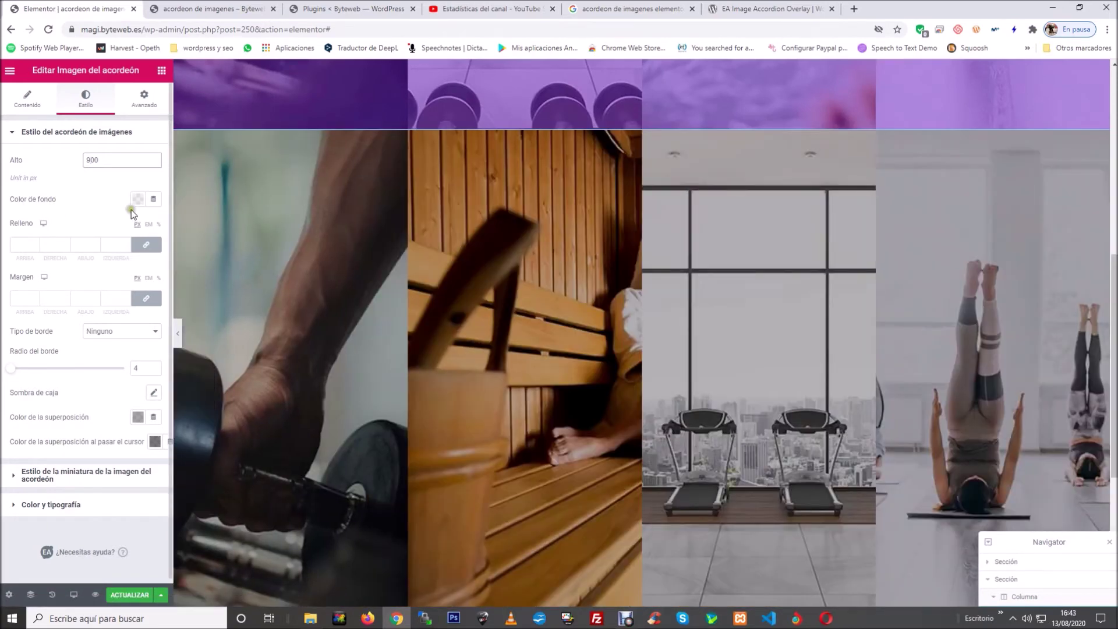
Set the image accordion's background color (Color de fondo) to black, #000000
{"action": "left_click", "coordinate": [137, 200]}
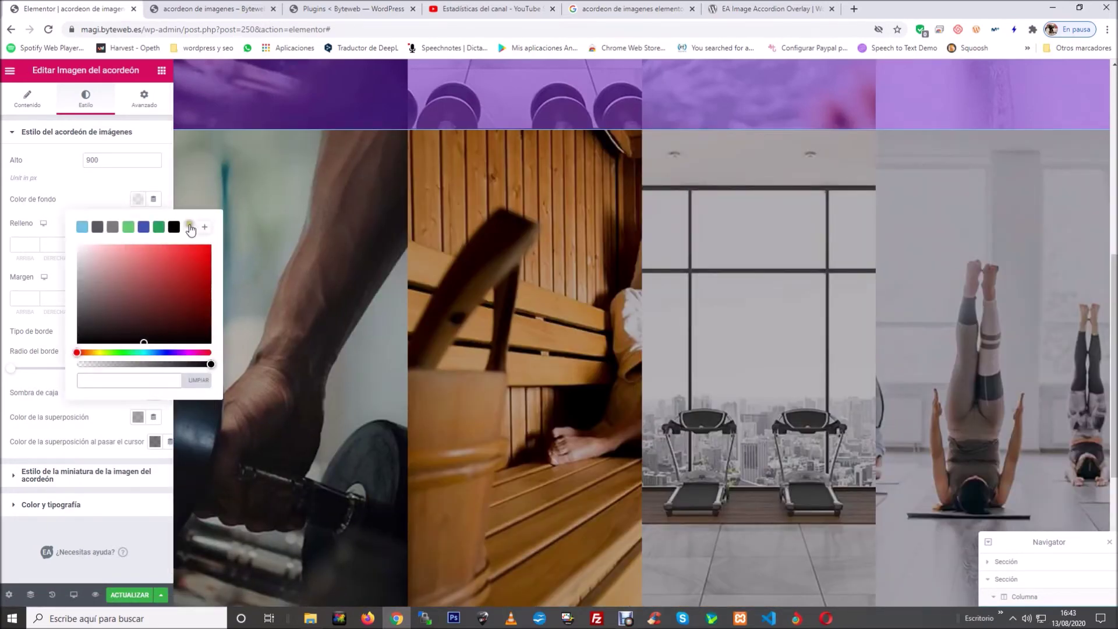
{"action": "left_click", "coordinate": [177, 227]}
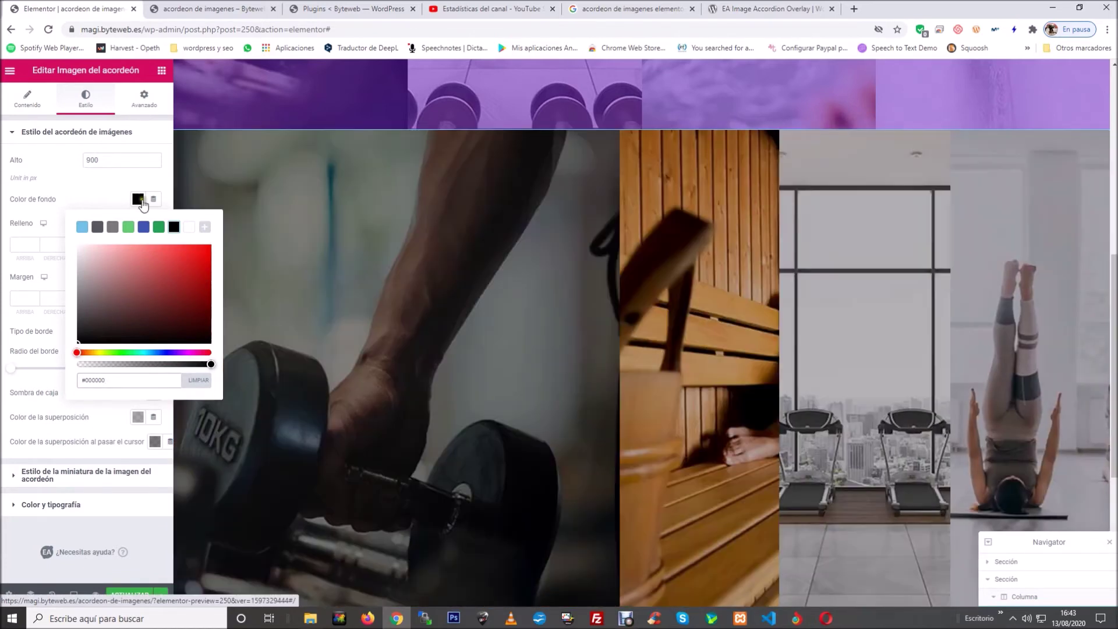
{"action": "left_click", "coordinate": [138, 200]}
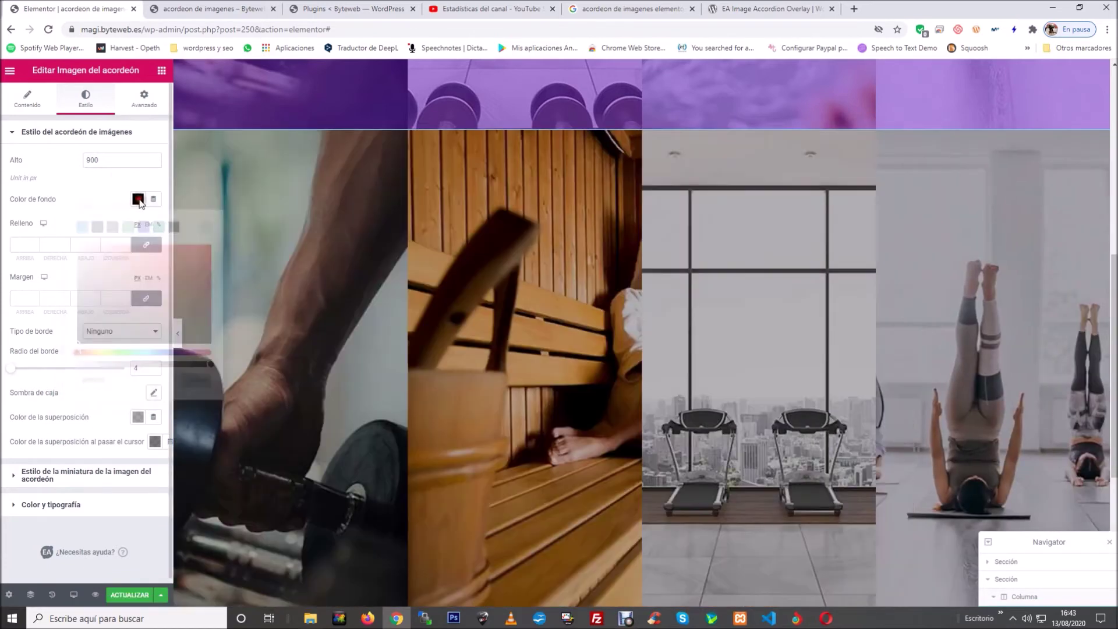
Review the overlay and hover overlay color options, and preview the overlay effect on the dumbbell and Sauna panels
{"action": "scroll", "coordinate": [94, 167], "scroll_direction": "down", "scroll_amount": 1}
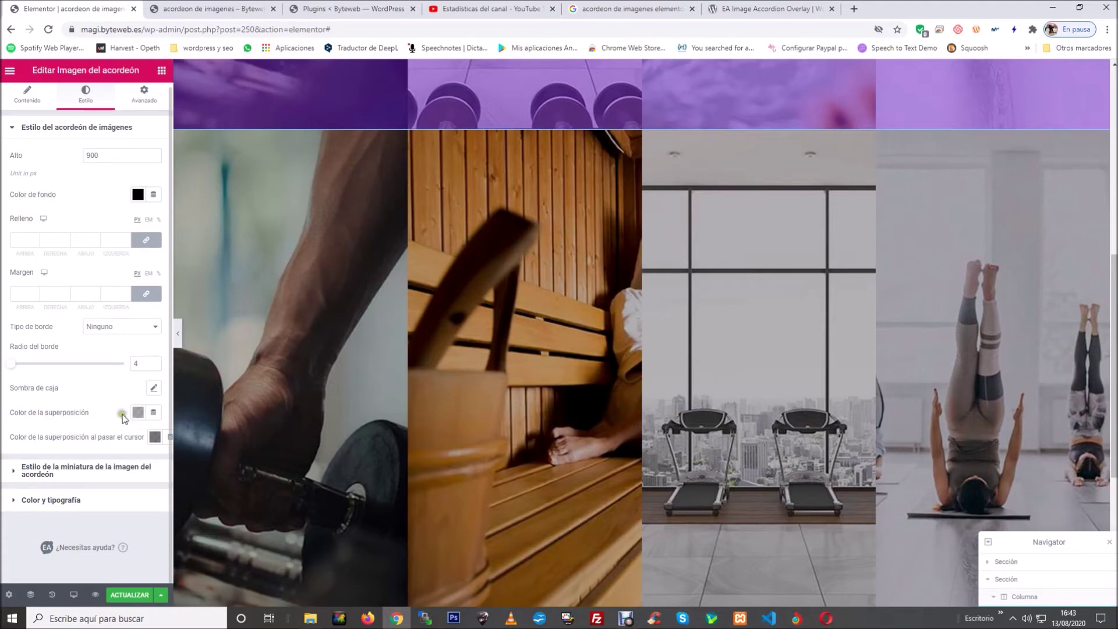
{"action": "left_click_drag", "start_coordinate": [111, 414], "coordinate": [22, 413]}
{"action": "left_click_drag", "start_coordinate": [144, 439], "coordinate": [11, 438]}
{"action": "left_click", "coordinate": [11, 437]}
{"action": "mouse_move", "coordinate": [367, 175]}
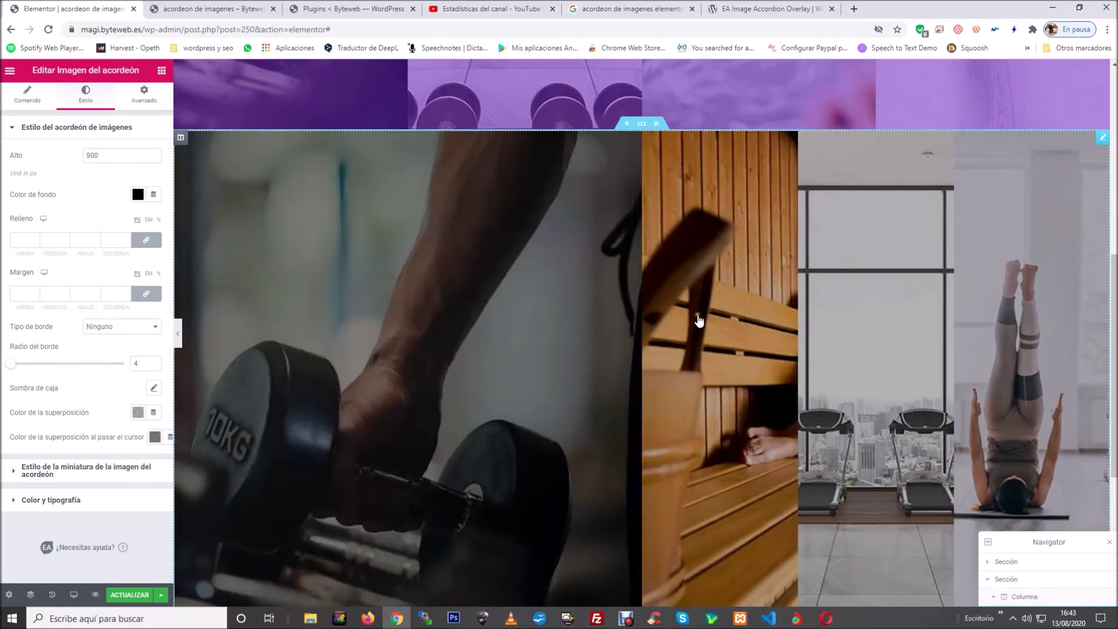
{"action": "mouse_move", "coordinate": [711, 283]}
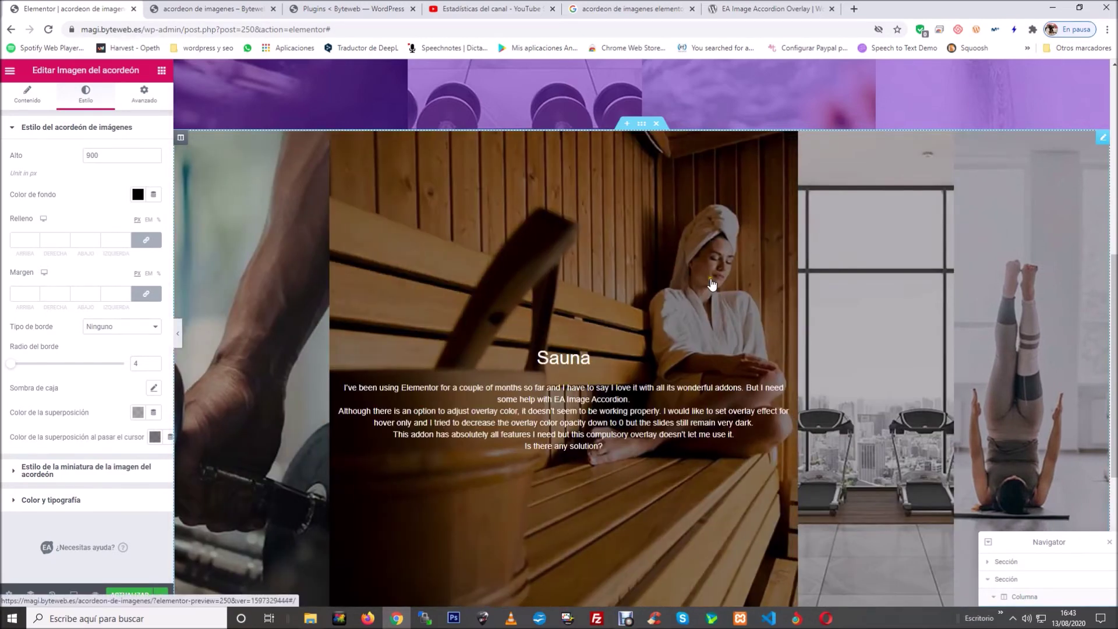